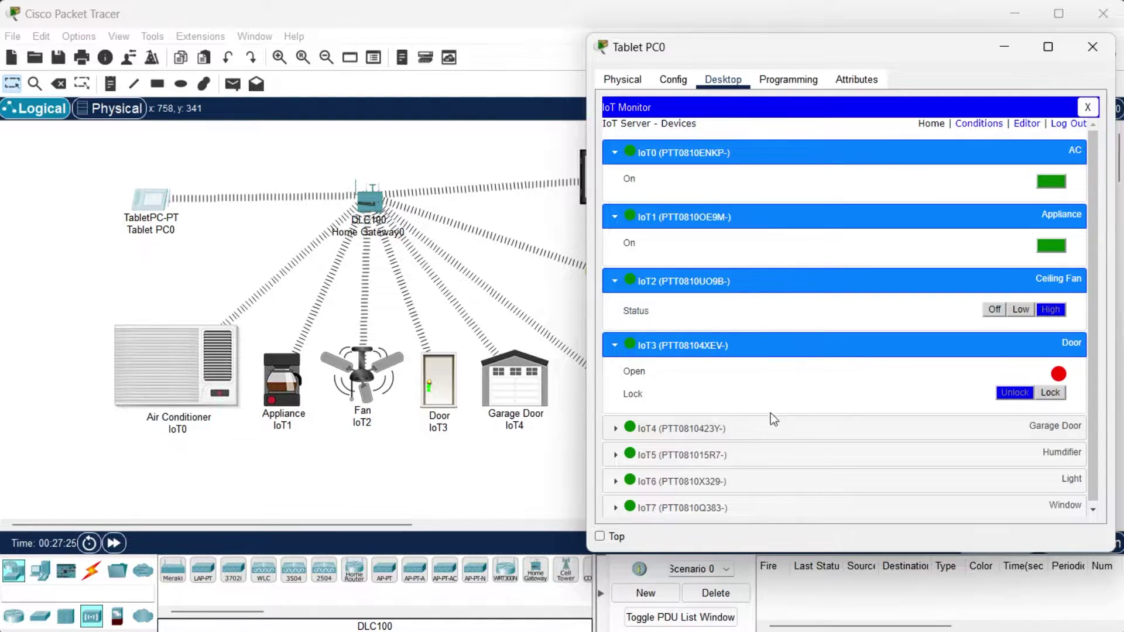
# Switch the garage door and the humidifier on and off from the IoT Monitor, ending with both on.
pyautogui.click(1052, 456)
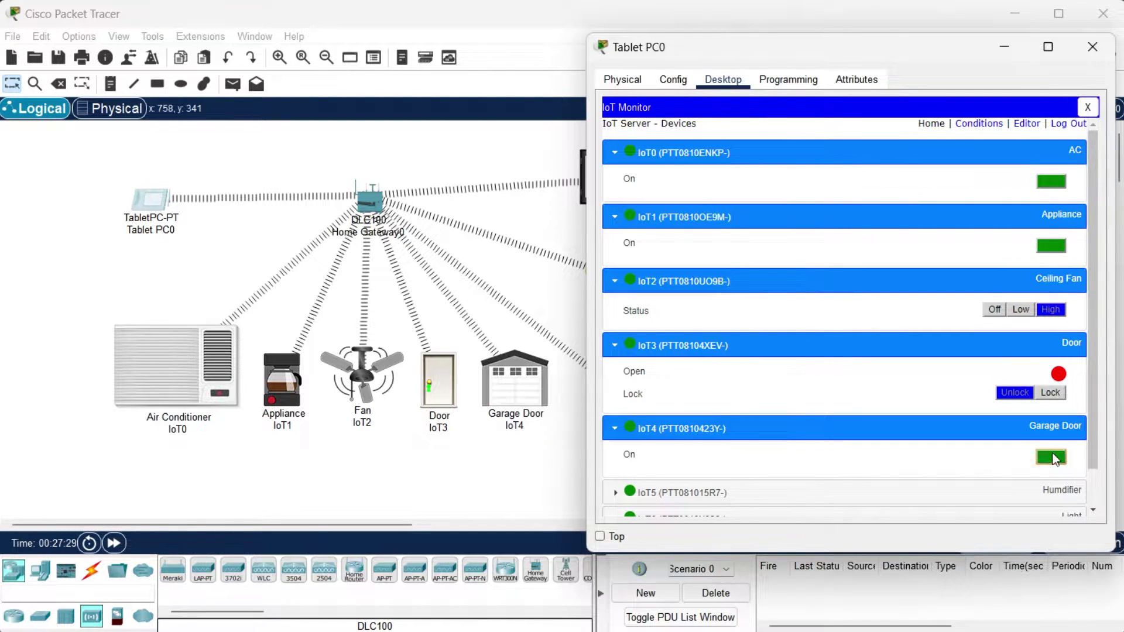
pyautogui.click(1052, 452)
pyautogui.moveTo(871, 47); pyautogui.dragTo(295, 62)
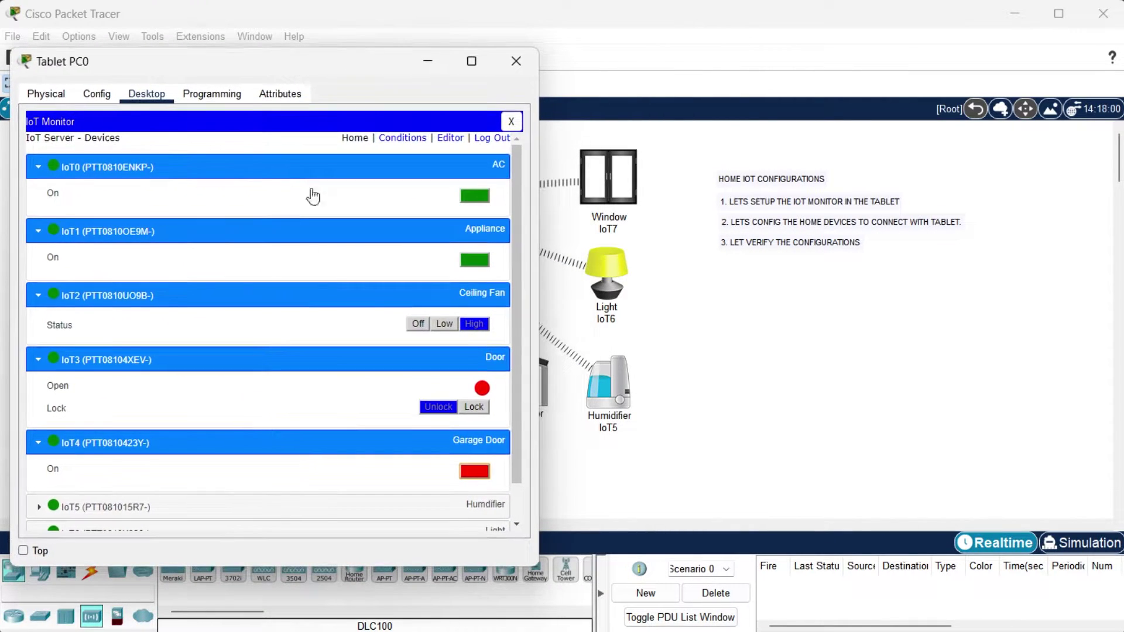
pyautogui.scroll(-2, 294, 234)
pyautogui.click(99, 466)
pyautogui.click(474, 458)
pyautogui.click(474, 458)
pyautogui.click(475, 458)
pyautogui.click(475, 393)
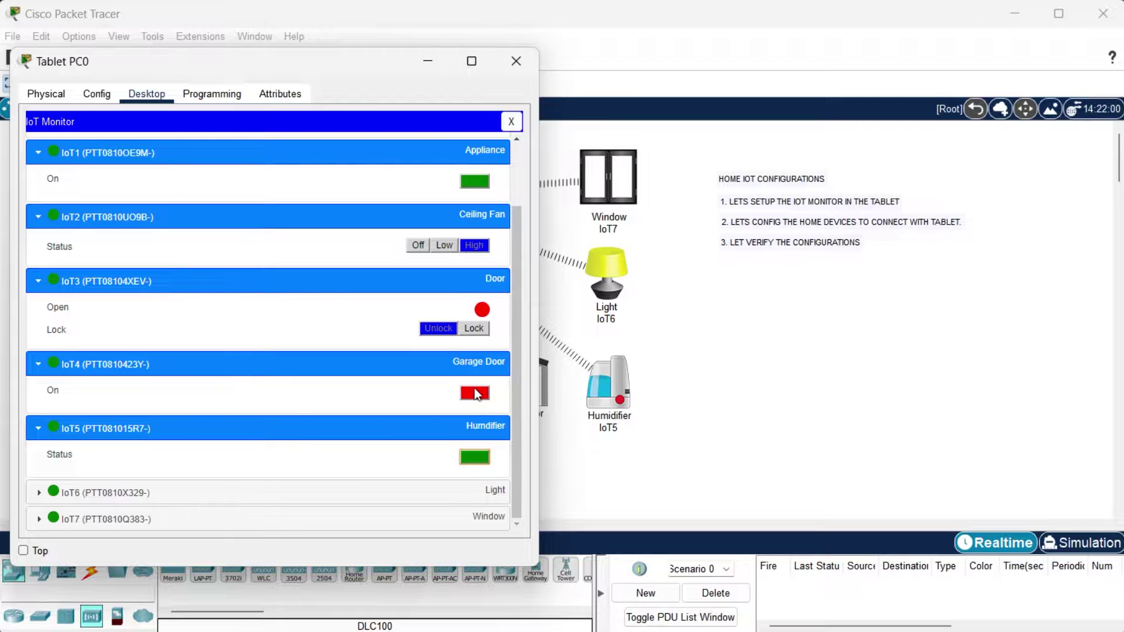
# Change the light's status to Dim and finally On, and toggle the window's switch in the IoT Monitor.
pyautogui.click(39, 494)
pyautogui.scroll(-1, 181, 444)
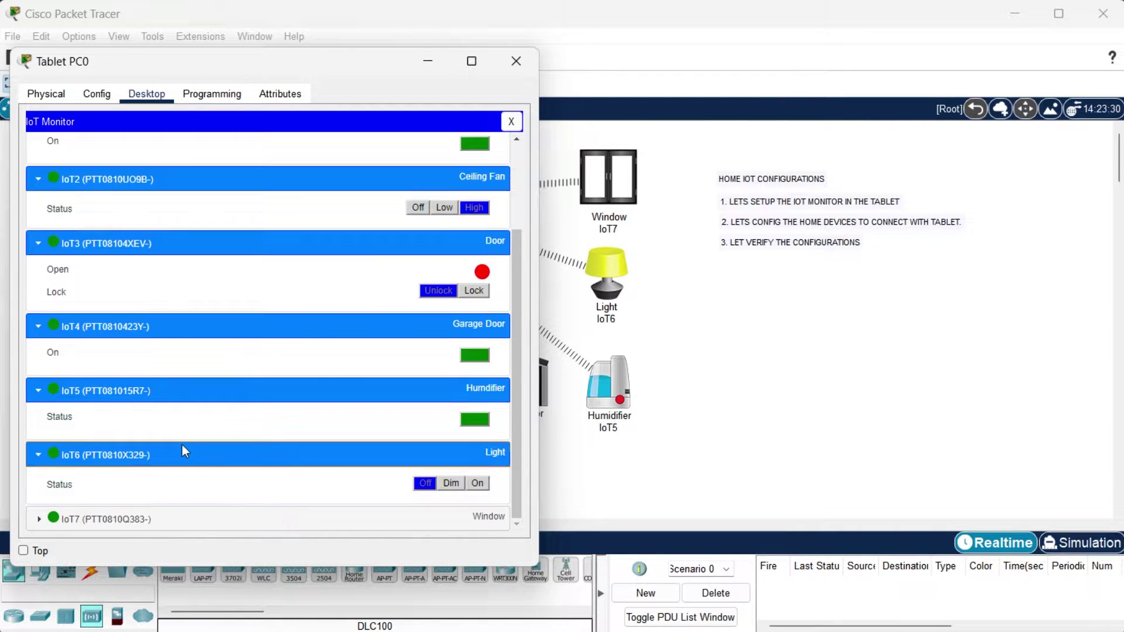
pyautogui.click(451, 483)
pyautogui.click(477, 484)
pyautogui.click(38, 519)
pyautogui.scroll(-1, 114, 448)
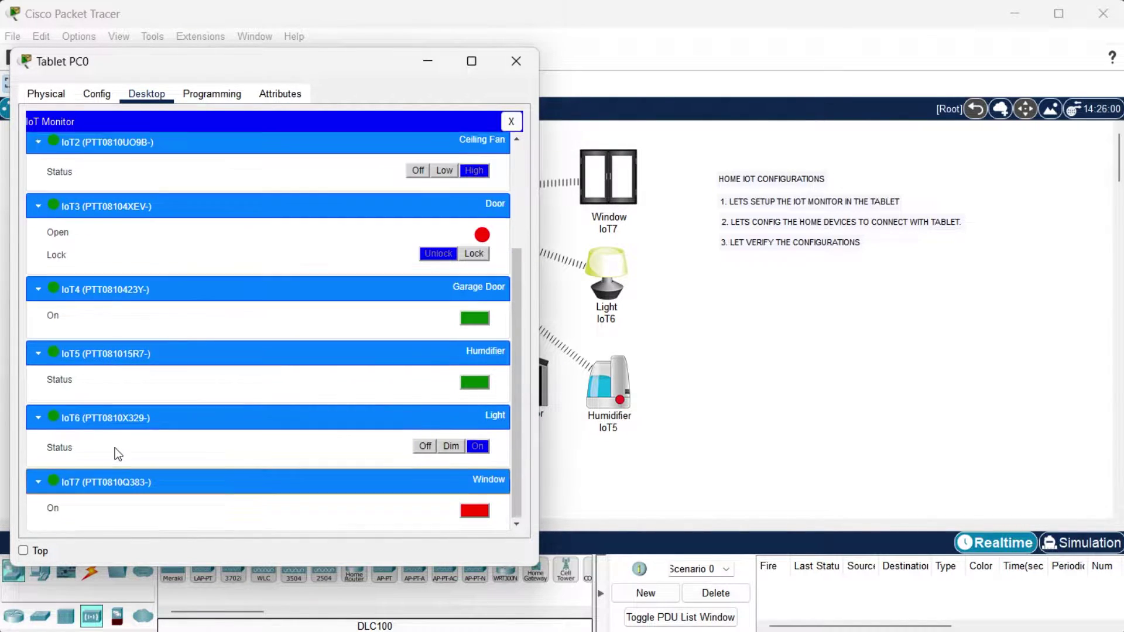
pyautogui.click(473, 510)
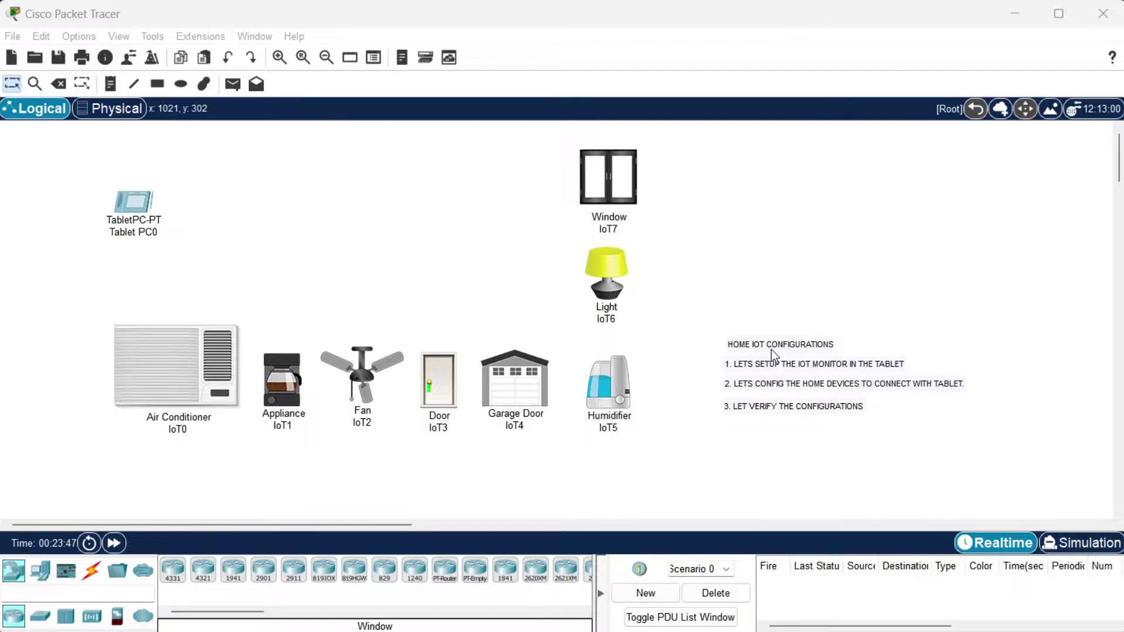
# Move the HOME IOT CONFIGURATIONS note up beside the window device.
pyautogui.moveTo(771, 350); pyautogui.dragTo(763, 183)
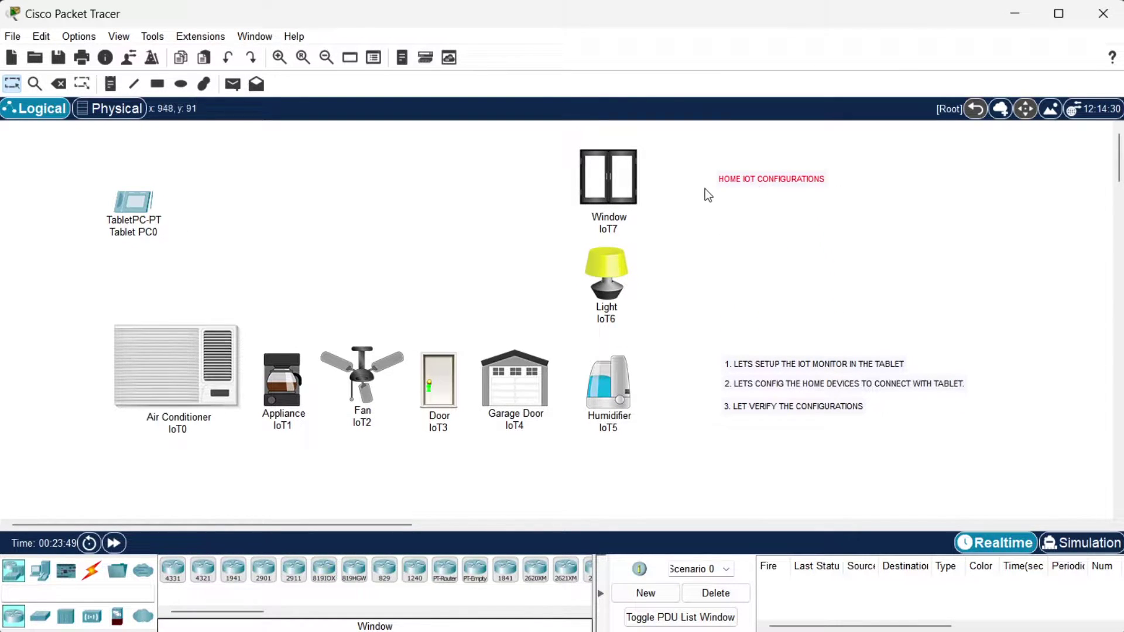
pyautogui.click(822, 233)
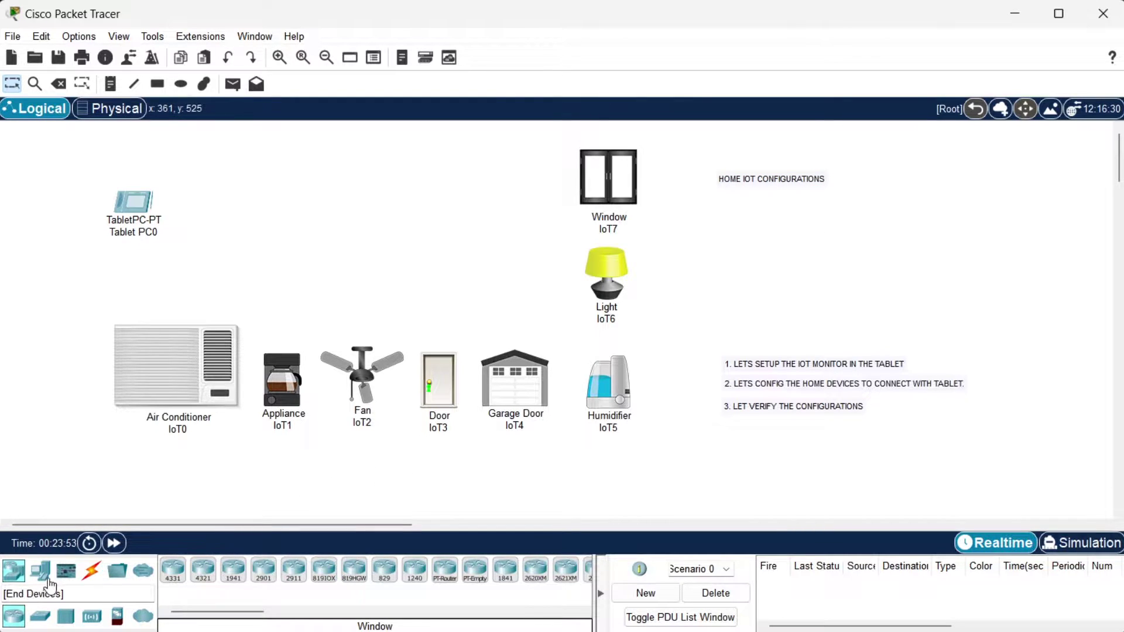
# Add a DLC100 home gateway to the workspace above the fan, between the tablet and the window.
pyautogui.click(92, 617)
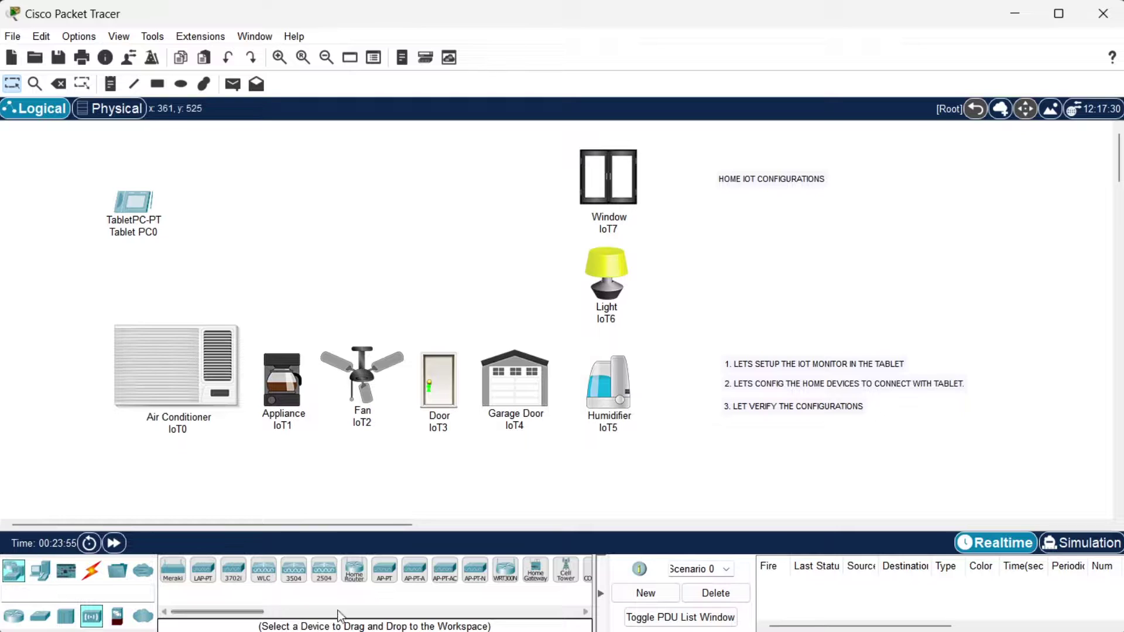
pyautogui.click(535, 570)
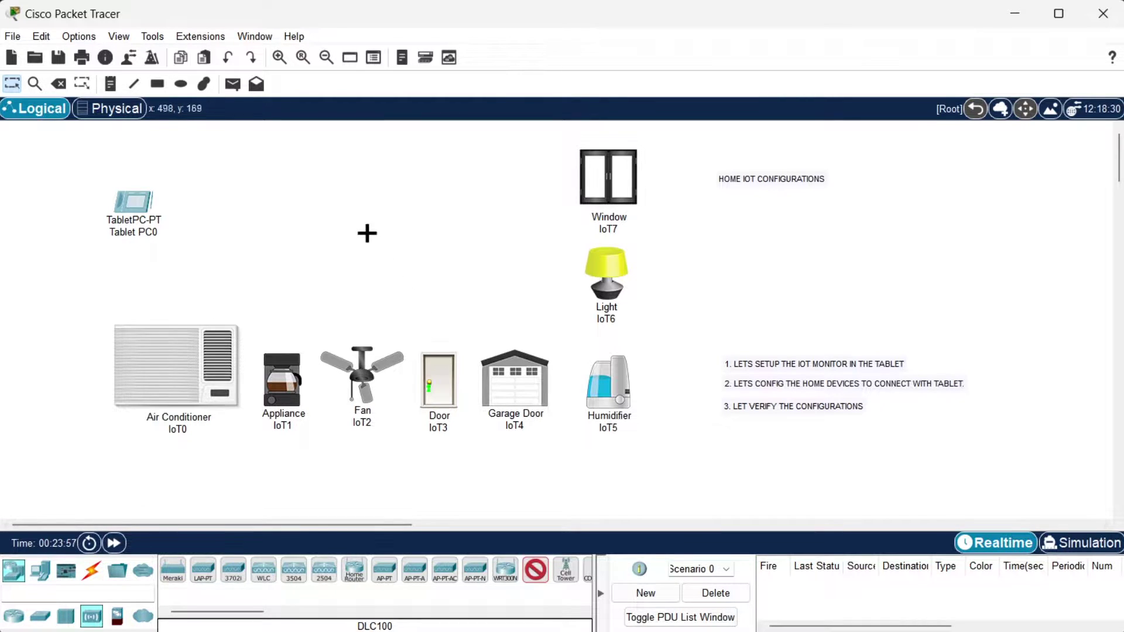
pyautogui.click(350, 207)
pyautogui.moveTo(345, 212); pyautogui.dragTo(373, 206)
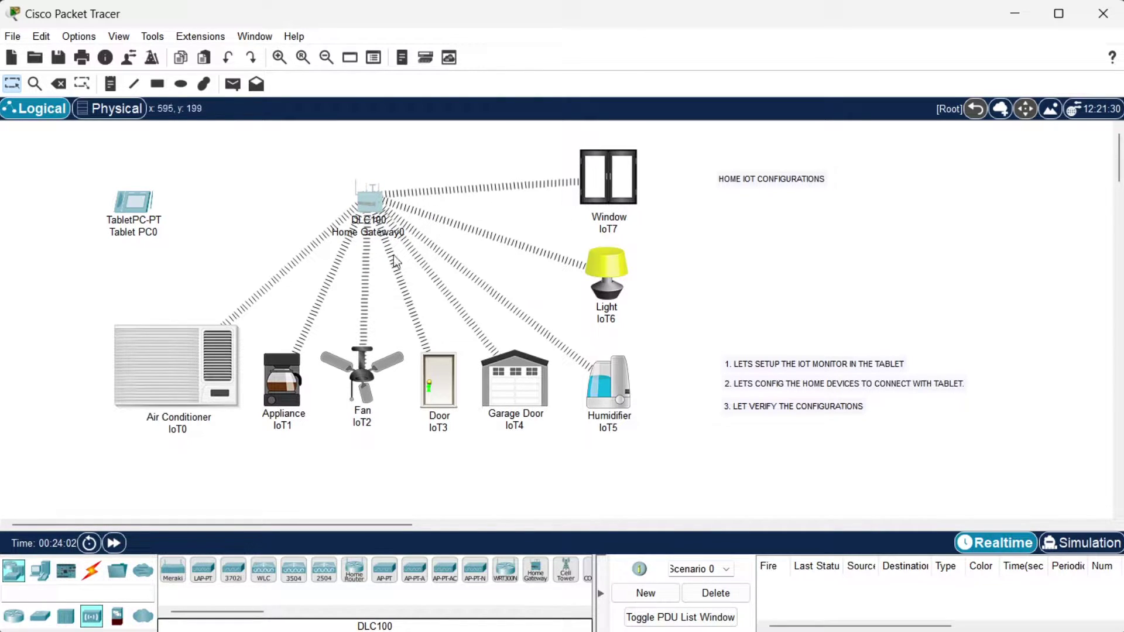
# Copy the SSID HomeGateway from the home gateway's wireless settings.
pyautogui.click(374, 205)
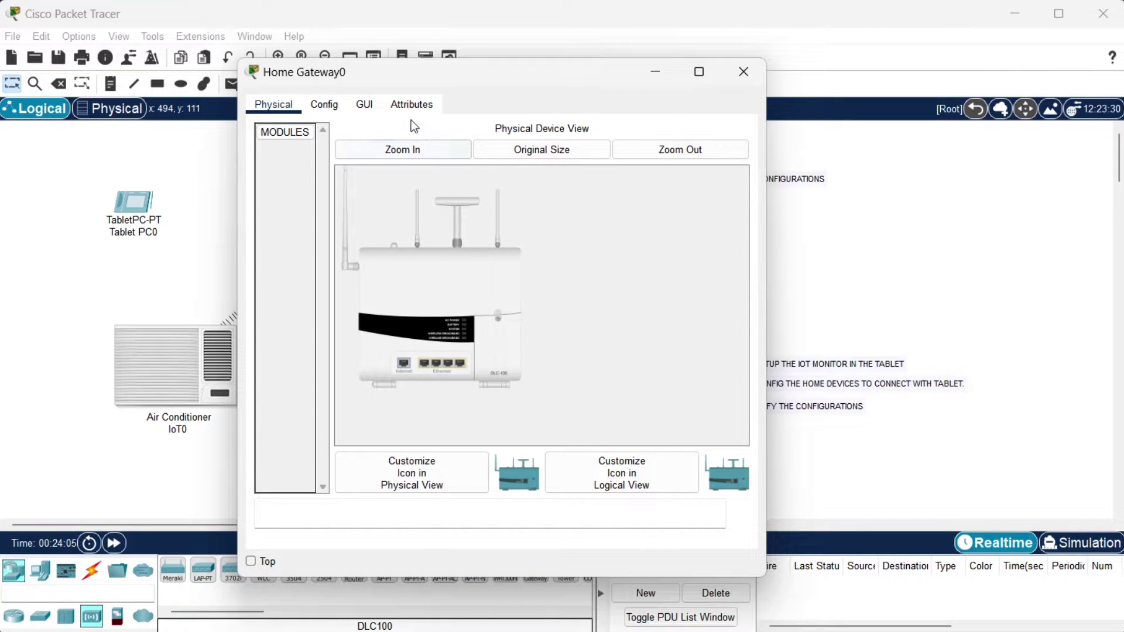
pyautogui.moveTo(401, 81); pyautogui.dragTo(749, 53)
pyautogui.click(681, 82)
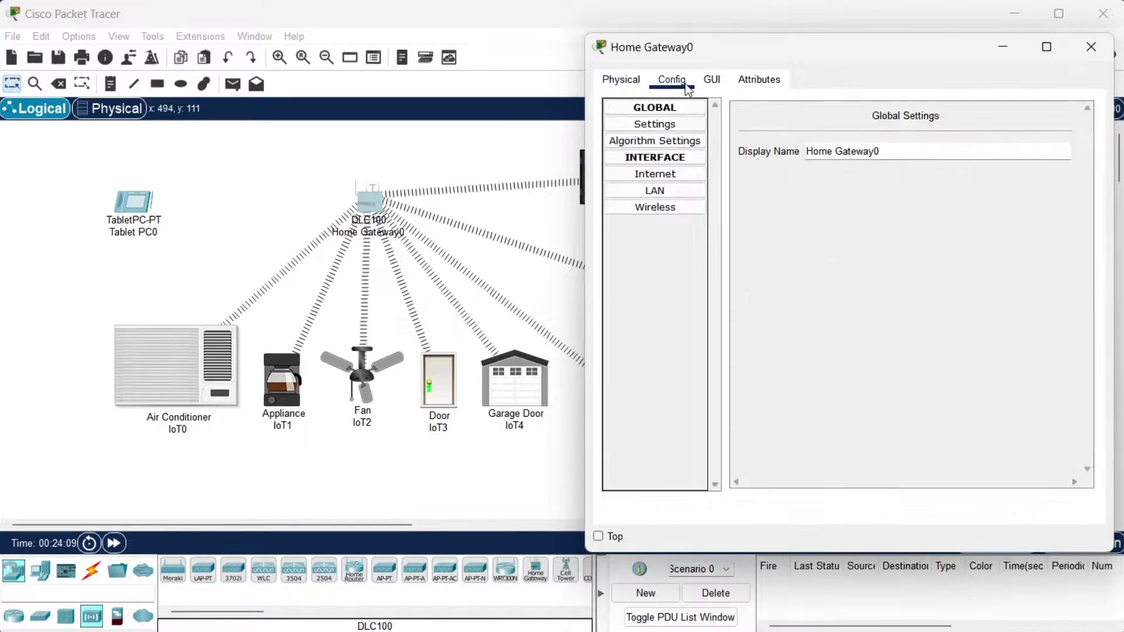
pyautogui.click(689, 208)
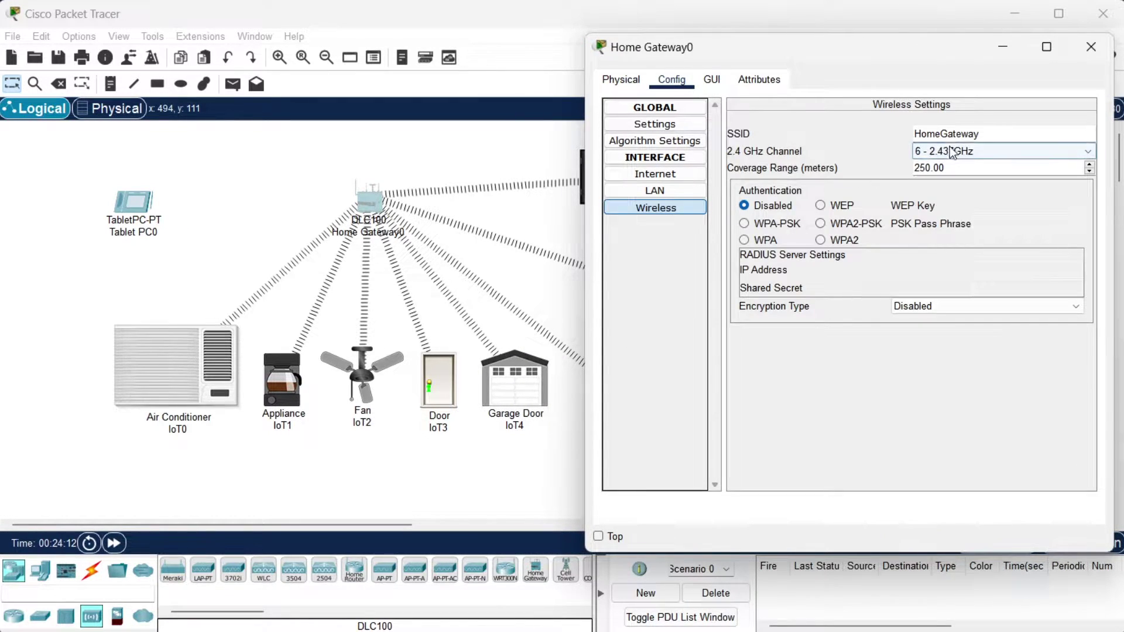
pyautogui.moveTo(995, 134); pyautogui.dragTo(881, 134)
pyautogui.hotkey('ctrl', 'c')
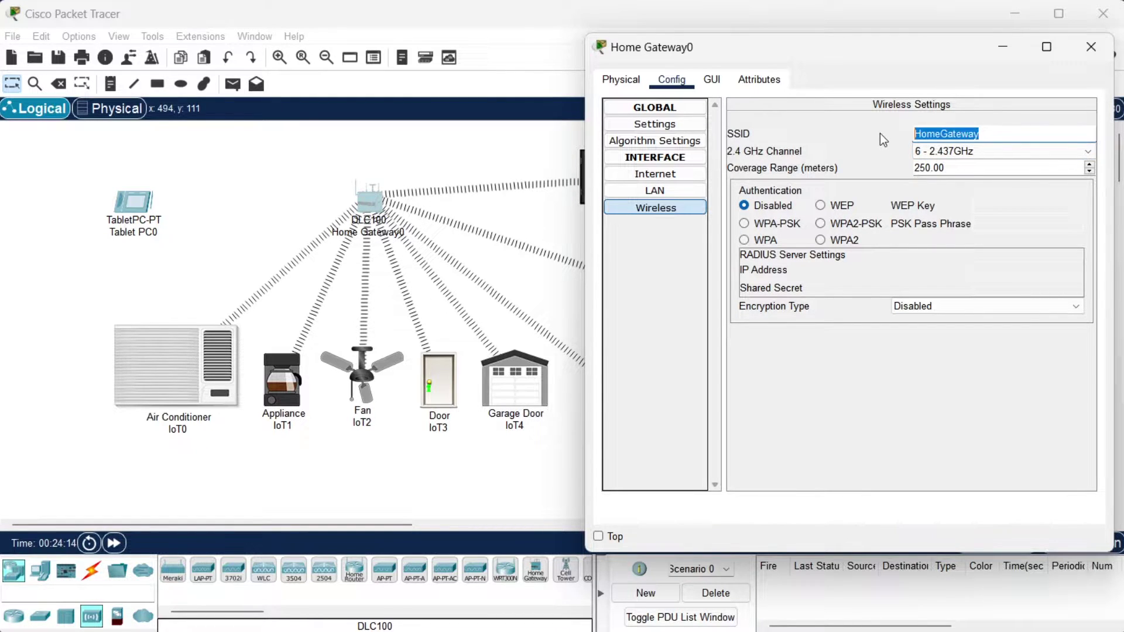
pyautogui.click(410, 151)
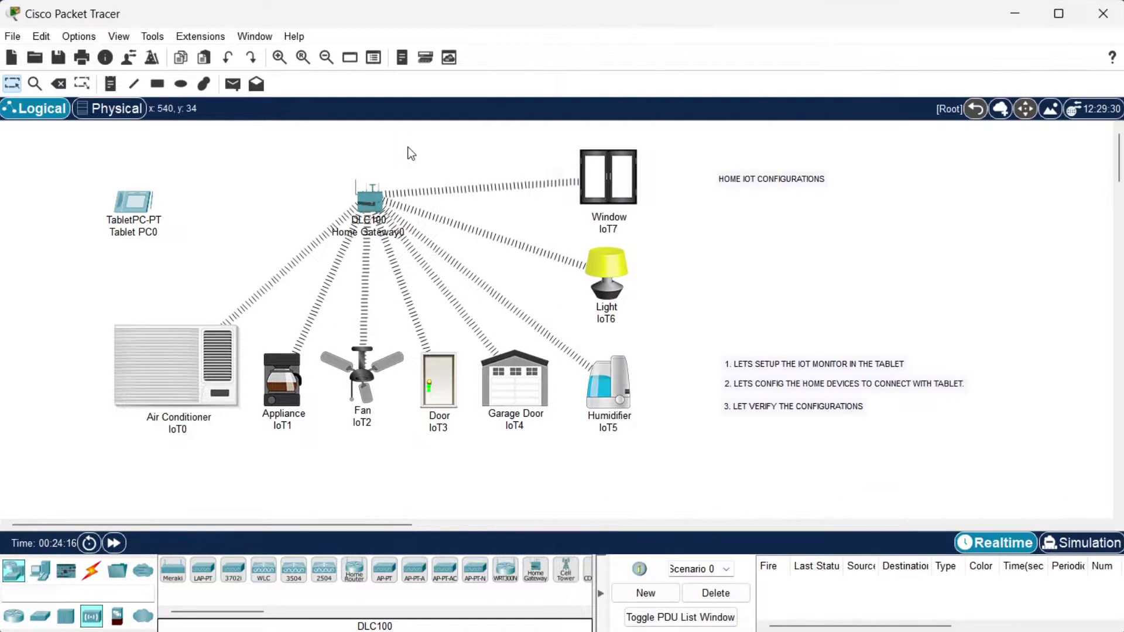
# Move the note "1. LETS SETUP THE IOT MONITOR IN THE TABLET" directly under the HOME IOT CONFIGURATIONS heading.
pyautogui.moveTo(827, 363); pyautogui.dragTo(822, 200)
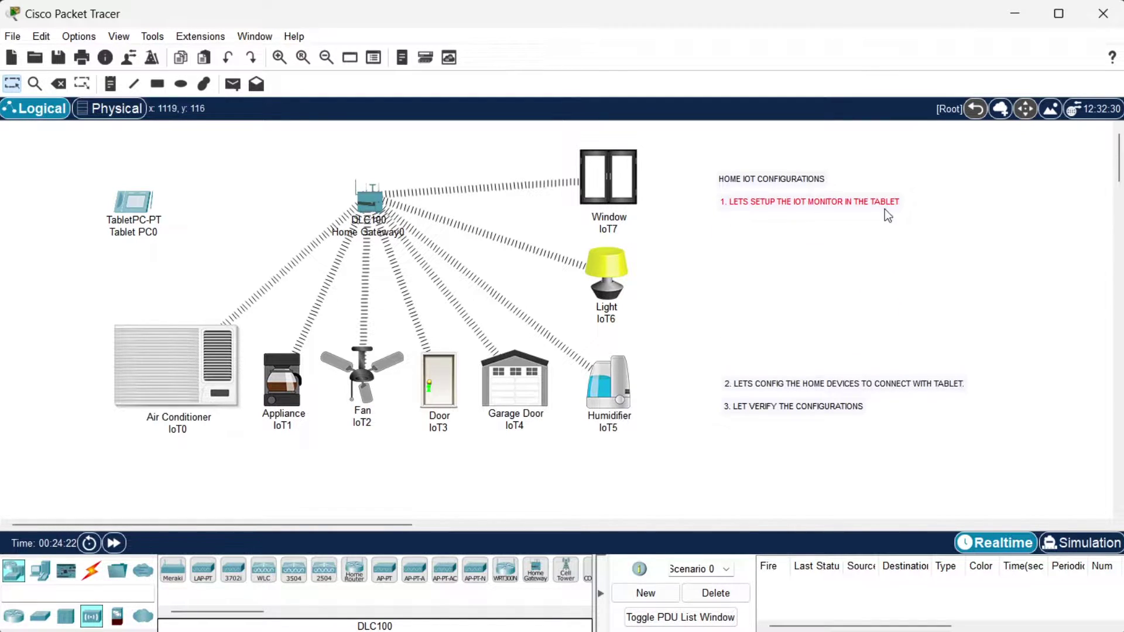
pyautogui.click(906, 243)
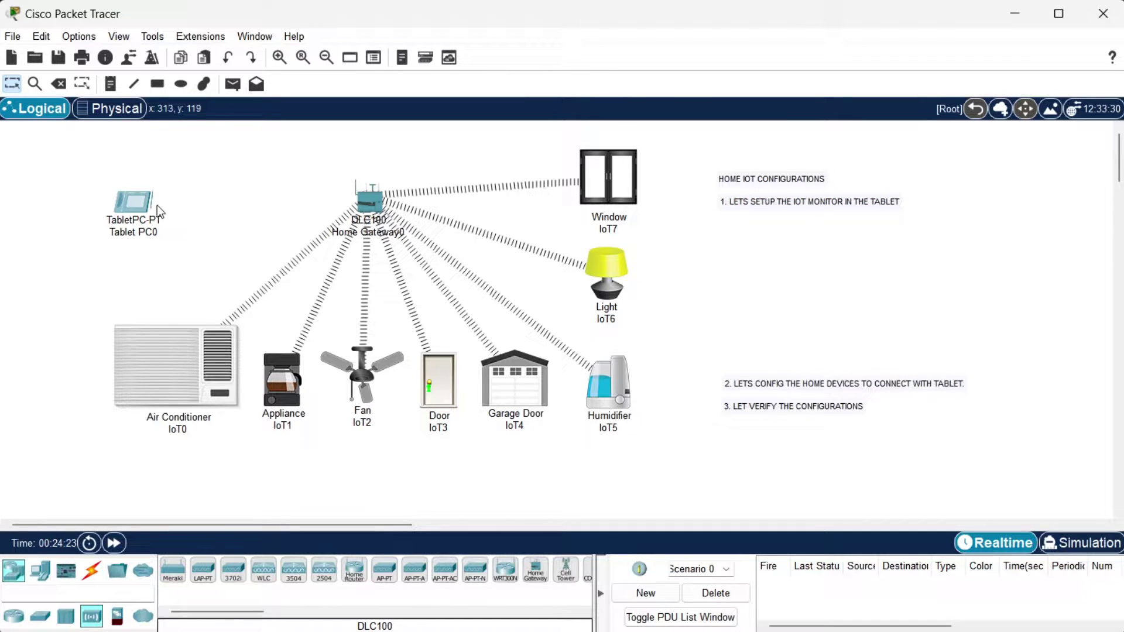
# Set the SSID of Tablet PC0's Wireless0 interface to HomeGateway.
pyautogui.doubleClick(142, 206)
pyautogui.click(101, 81)
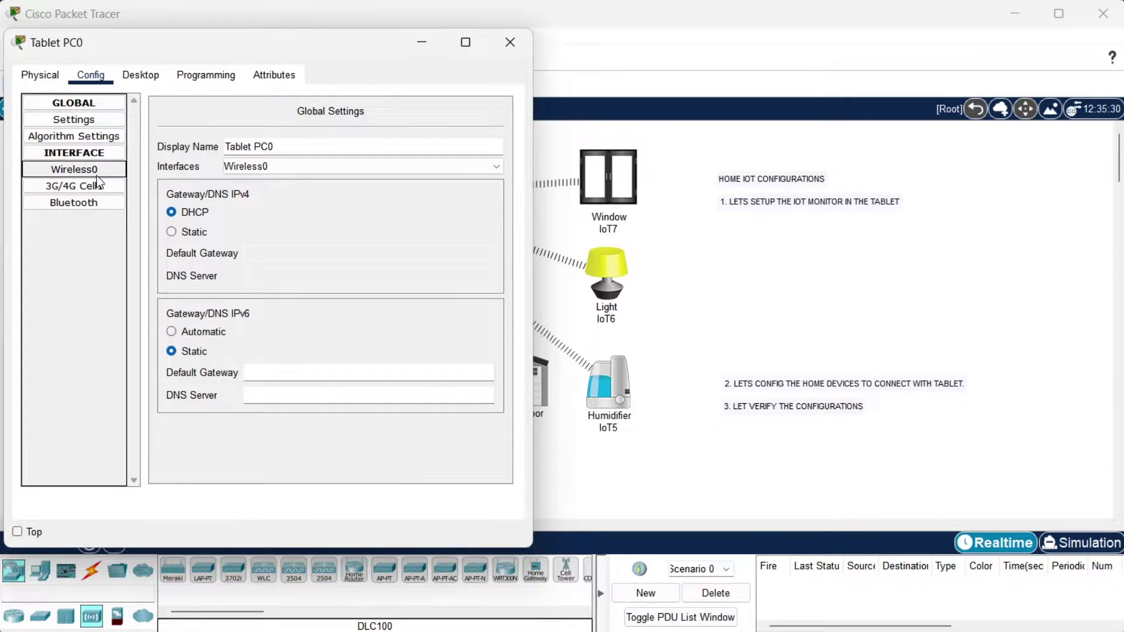
pyautogui.click(96, 170)
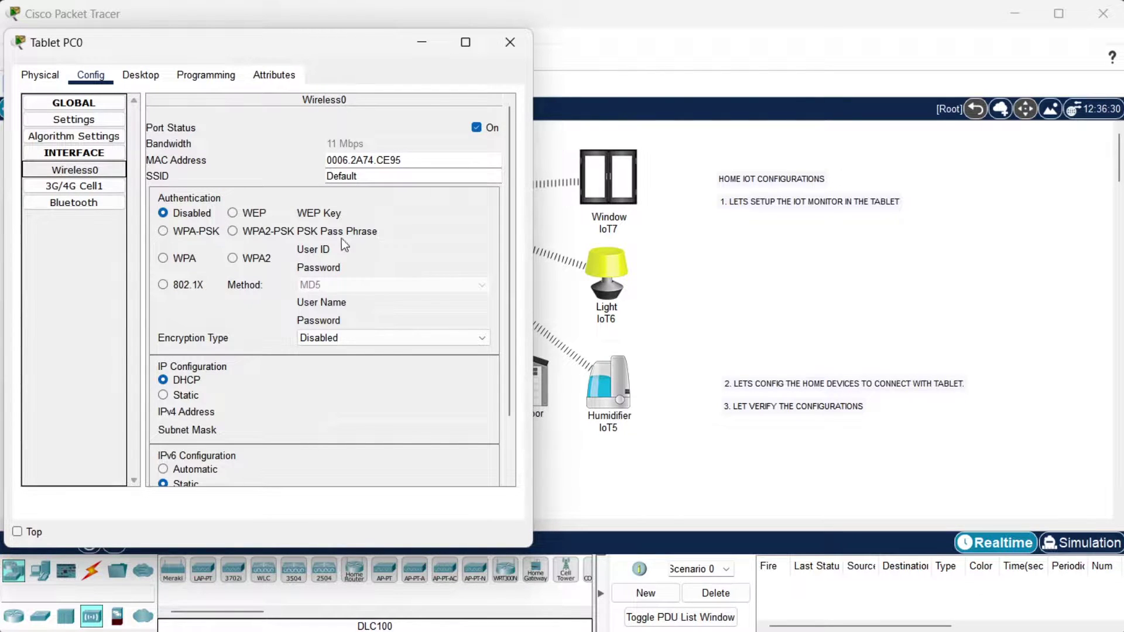
pyautogui.moveTo(383, 178); pyautogui.dragTo(265, 173)
pyautogui.hotkey('ctrl', 'v')
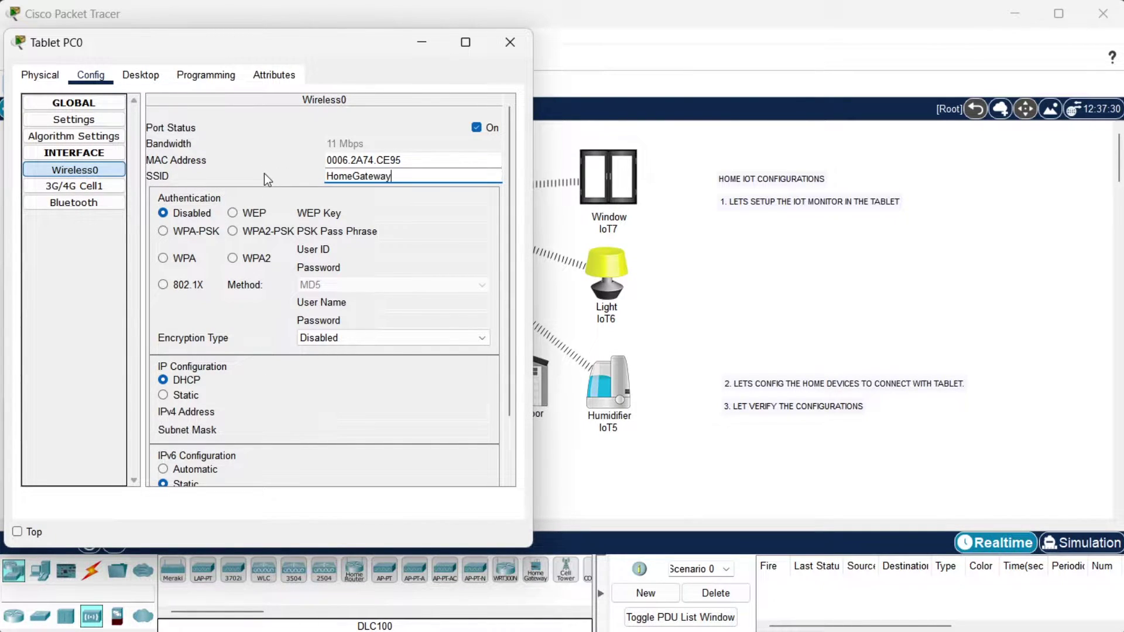
pyautogui.press('Return')
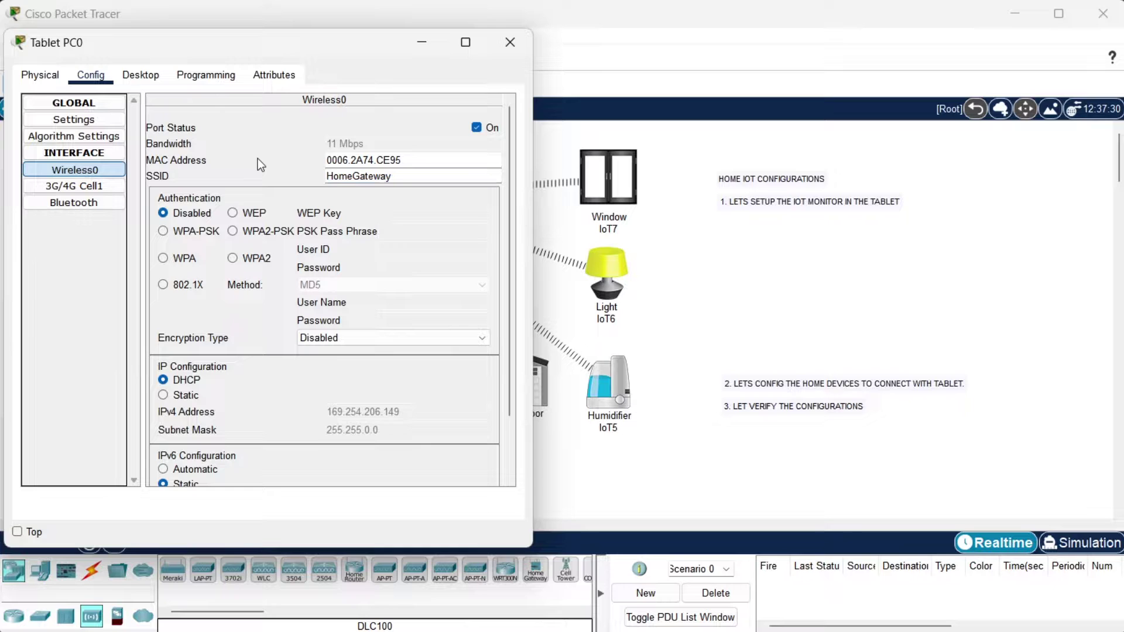
pyautogui.click(817, 276)
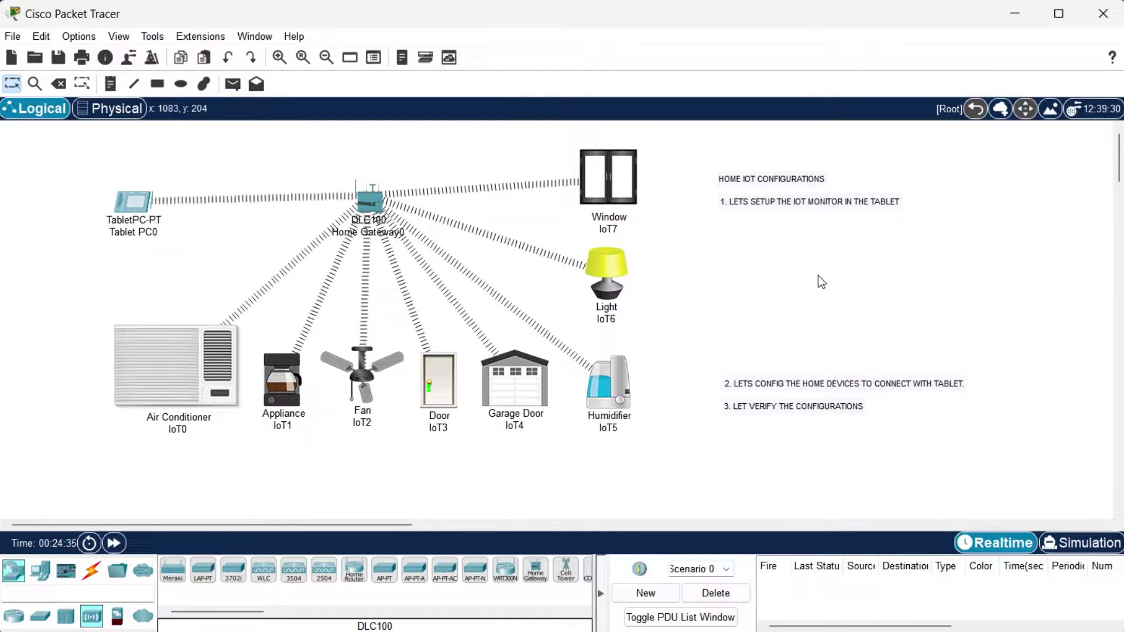
# Move the tablet slightly closer to the gateway and check the tablet's Wireless0 IP configuration.
pyautogui.moveTo(131, 202); pyautogui.dragTo(149, 199)
pyautogui.click(150, 199)
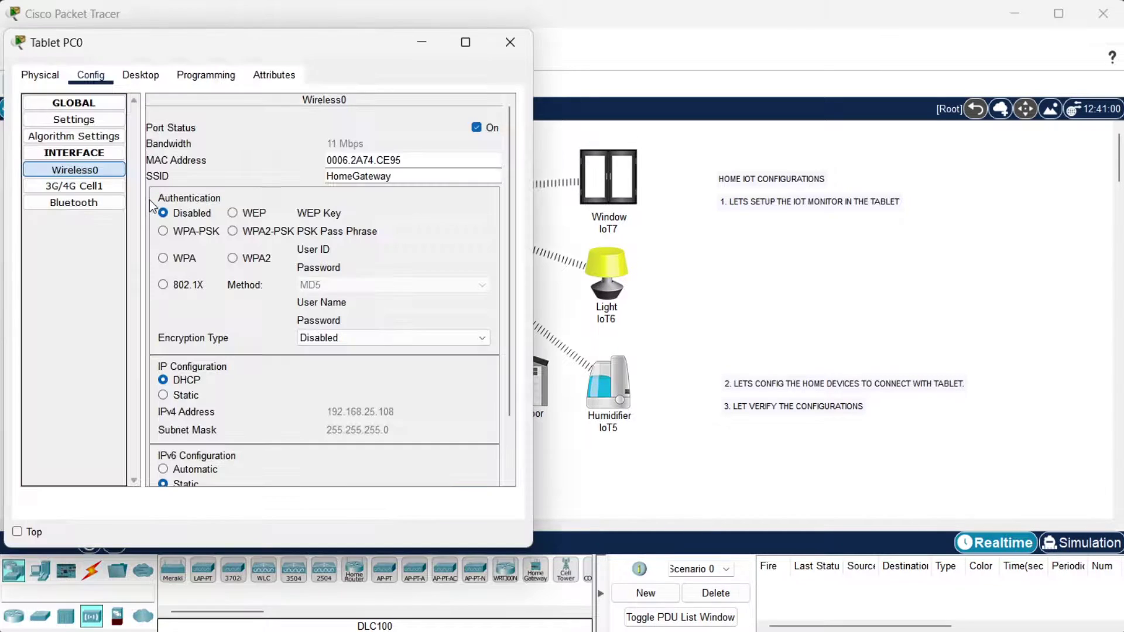
pyautogui.click(140, 77)
pyautogui.click(96, 125)
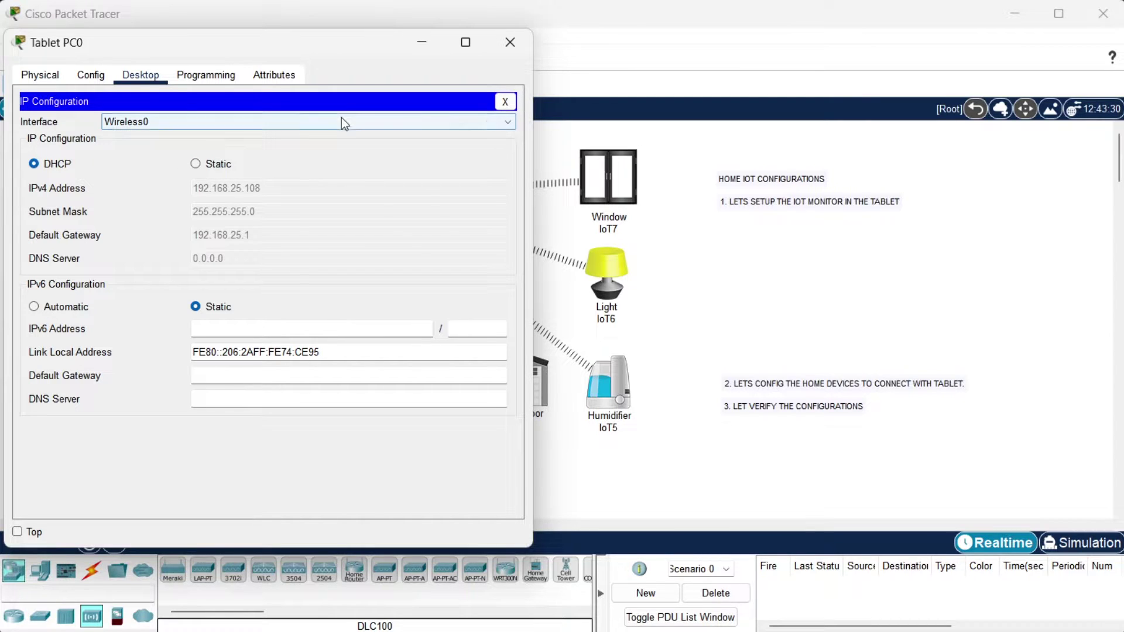
pyautogui.click(503, 102)
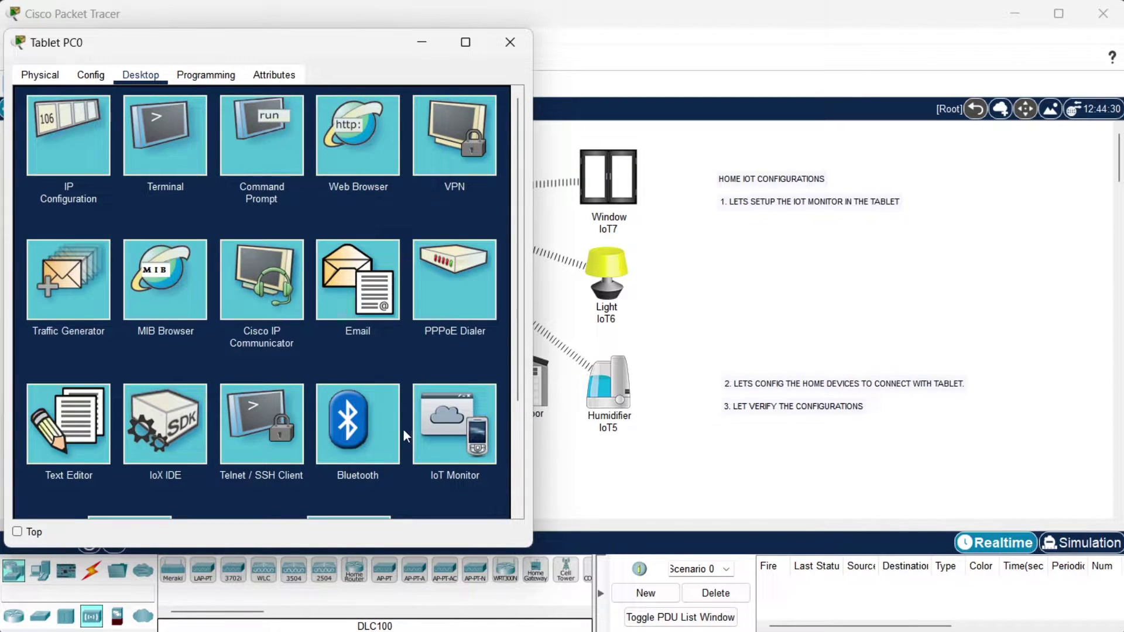
# Log in to the tablet's IoT Monitor on server 192.168.25.1 with the prefilled credentials, and close the tablet window.
pyautogui.scroll(-2, 402, 431)
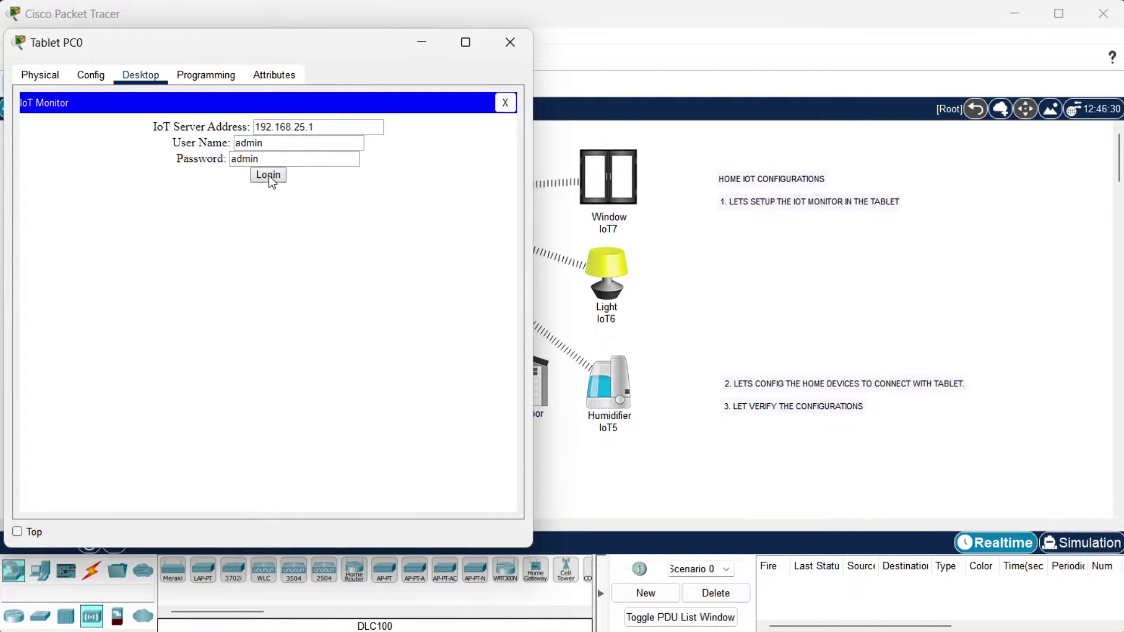
pyautogui.click(268, 175)
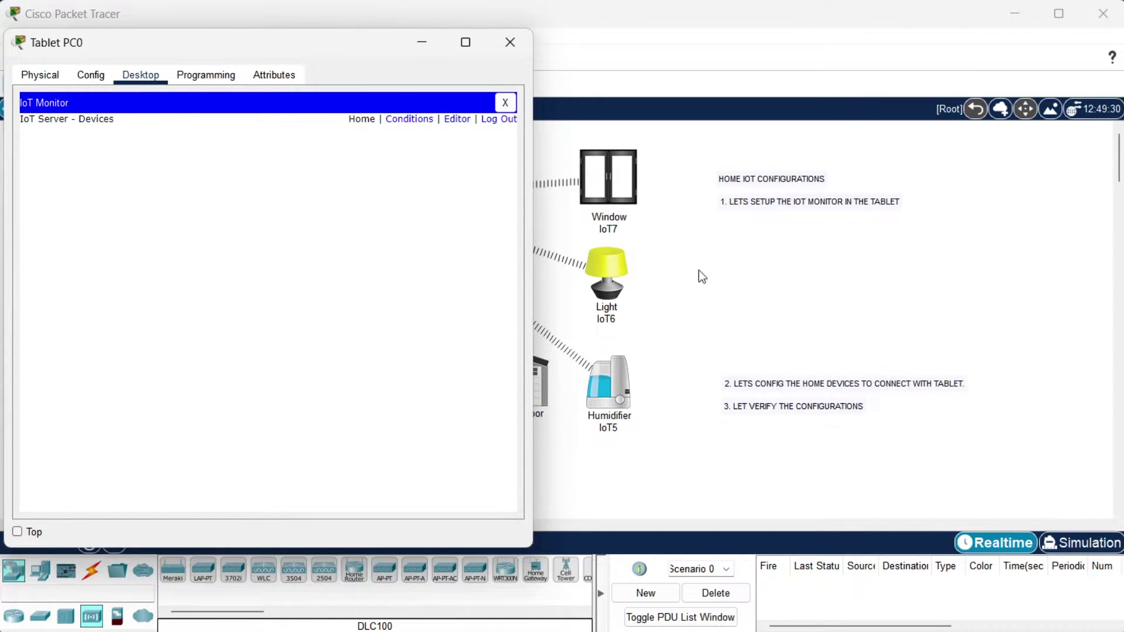
pyautogui.hotkey('alt', 'F4')
# Move the note "2. LETS CONFIG THE HOME DEVICES TO CONNECT WITH TABLET." directly under note 1.
pyautogui.moveTo(773, 385); pyautogui.dragTo(770, 224)
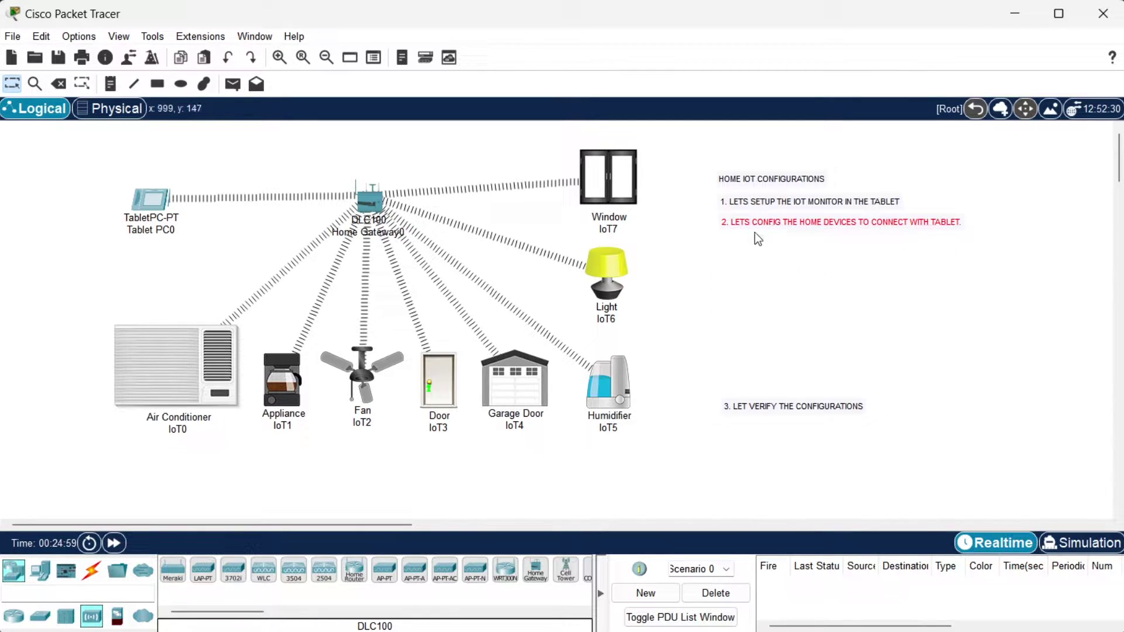
pyautogui.click(994, 302)
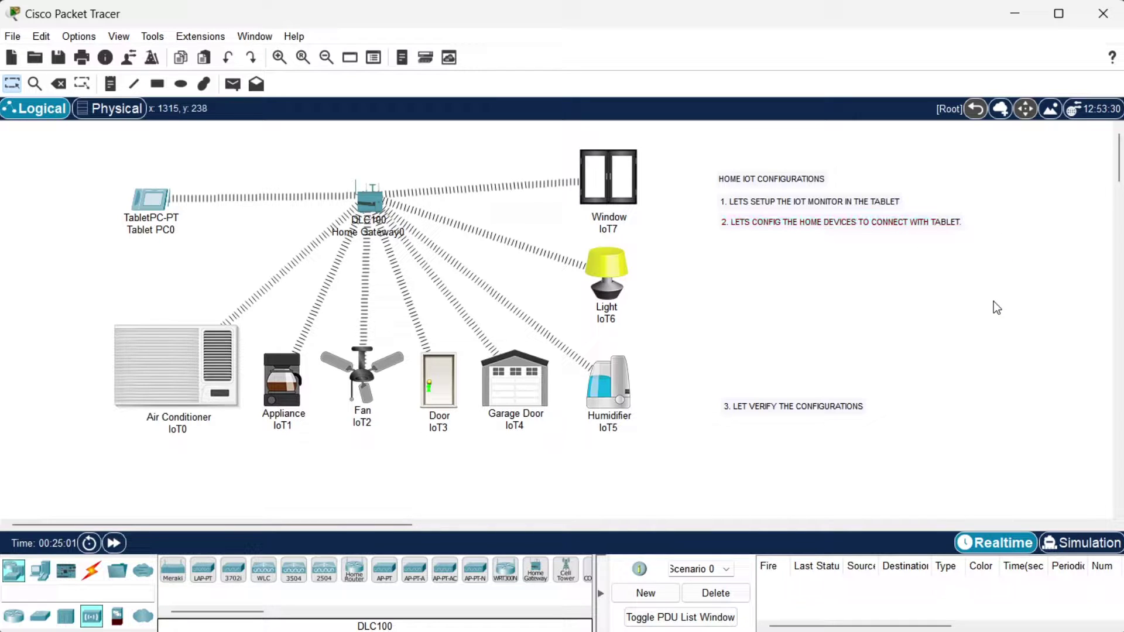
# Review the air conditioner's specifications and bring up the IoT Server options in its global settings.
pyautogui.click(173, 375)
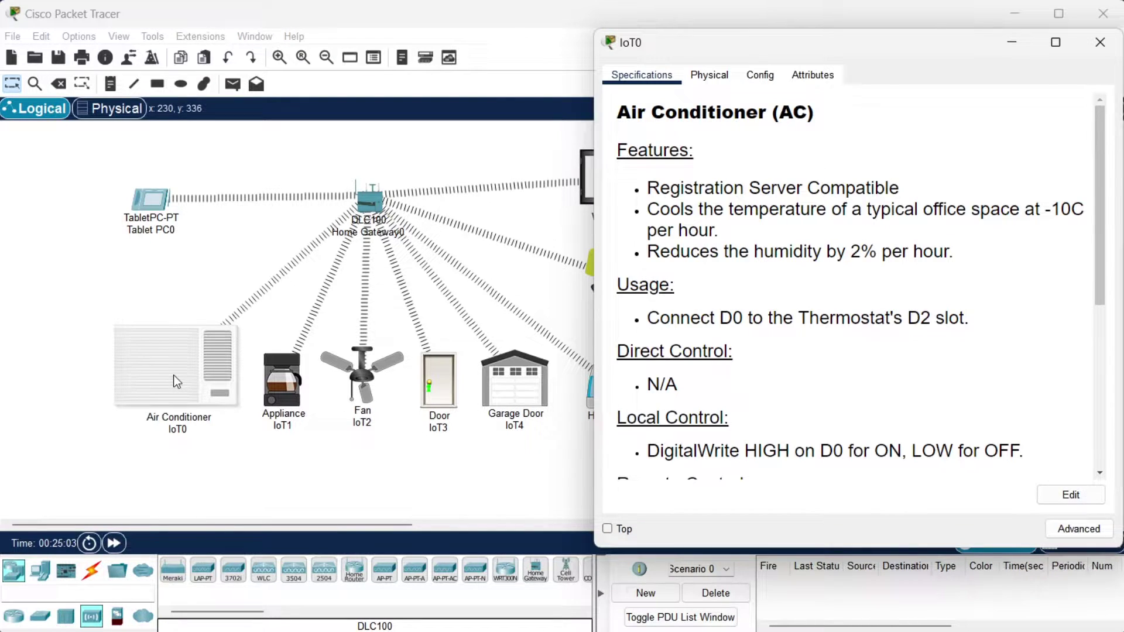
pyautogui.scroll(-5, 853, 375)
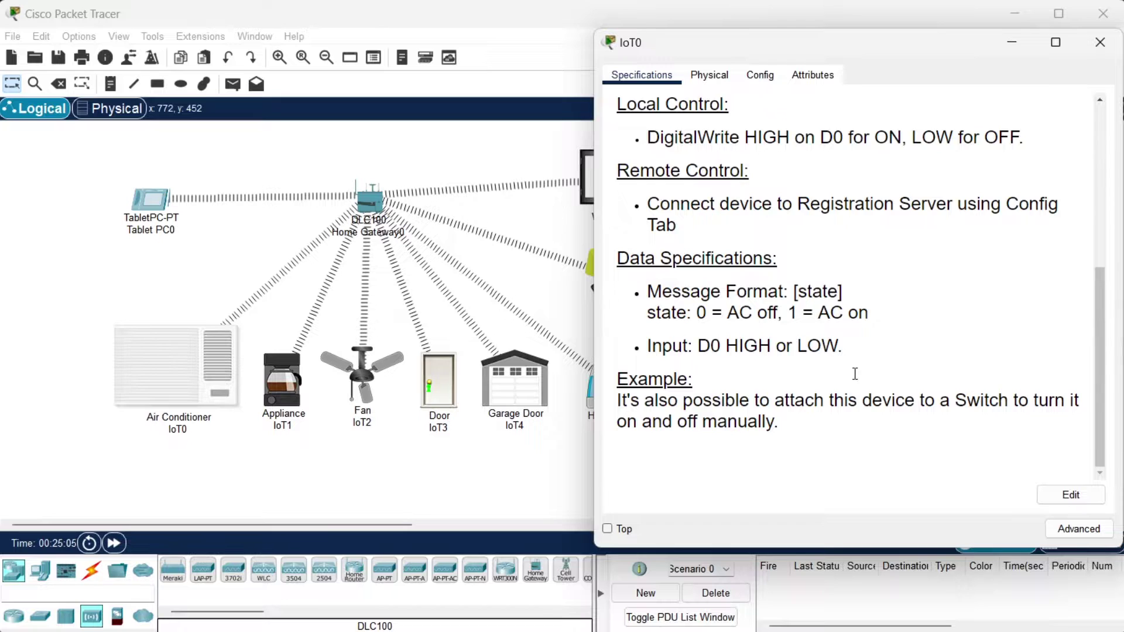
pyautogui.scroll(4, 856, 373)
pyautogui.scroll(2, 852, 351)
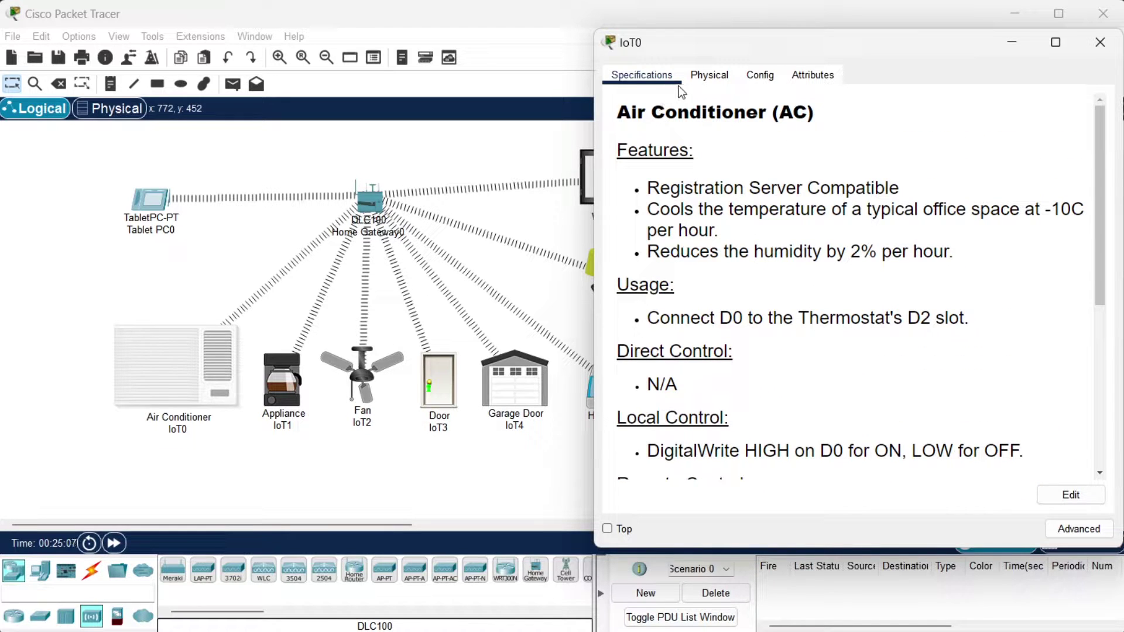
pyautogui.click(770, 76)
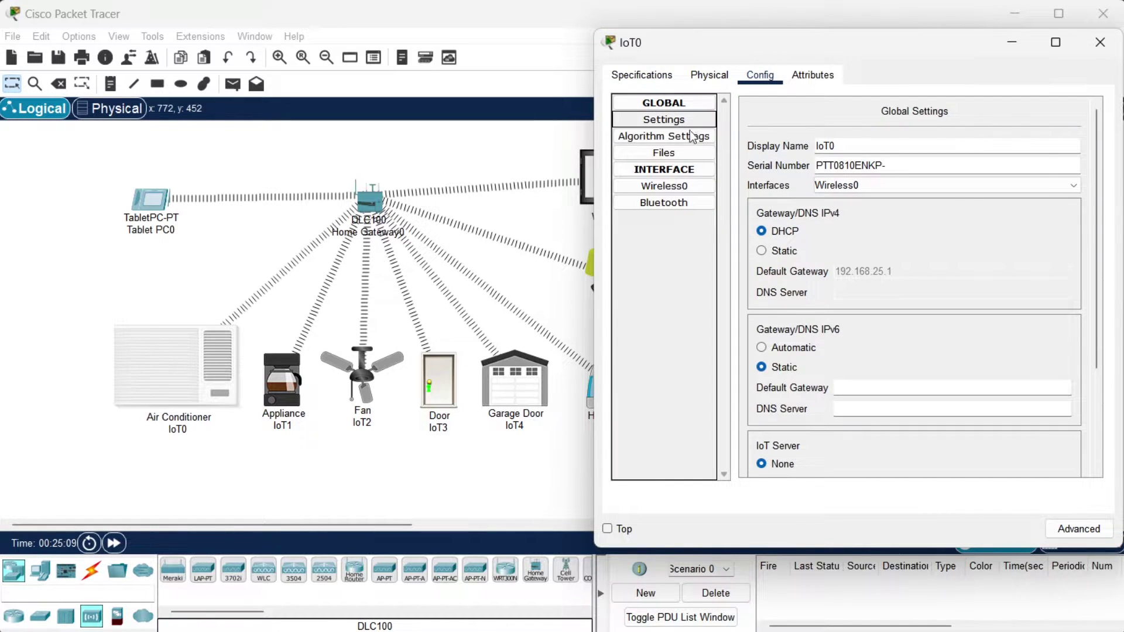
pyautogui.scroll(-3, 843, 208)
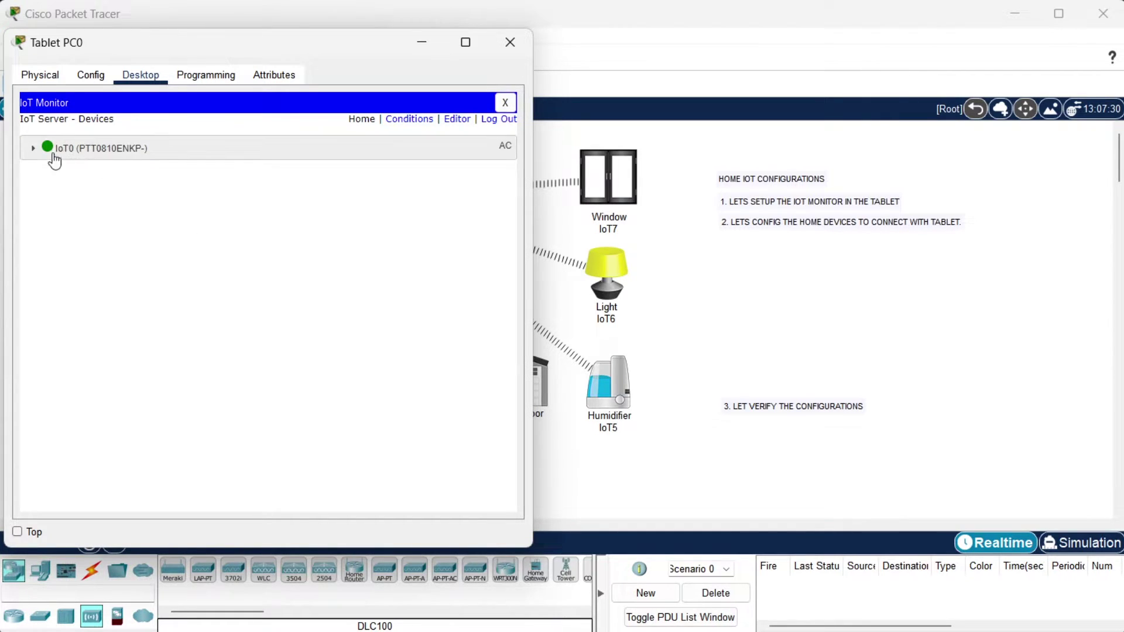
# Expand the air conditioner's entry in the tablet's IoT Monitor to check its On status, and return to the workspace.
pyautogui.click(61, 156)
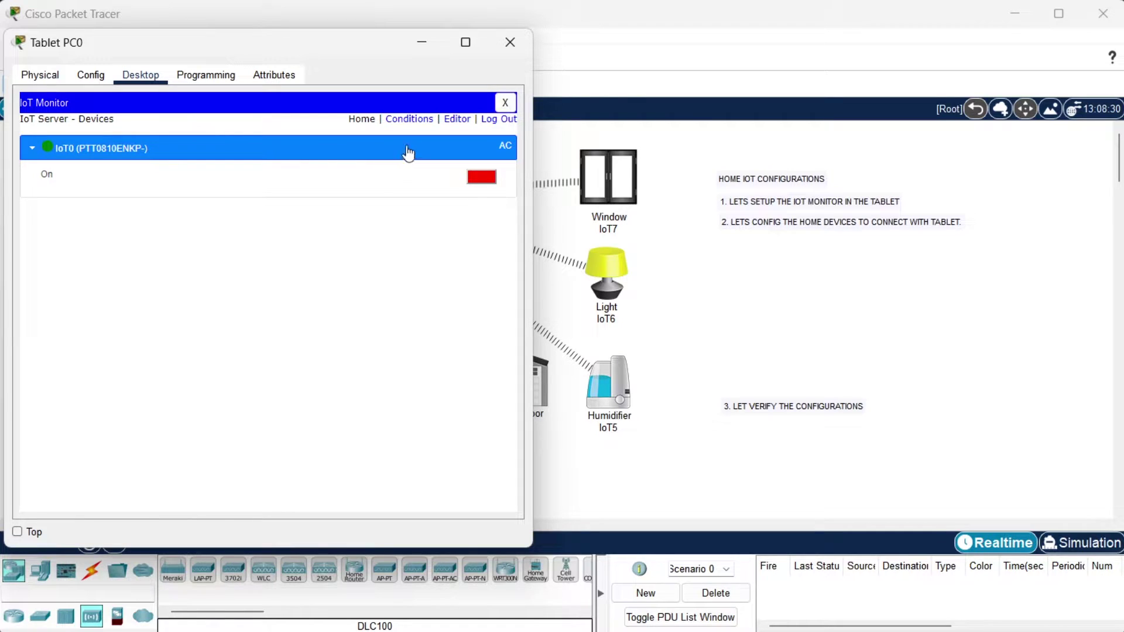
pyautogui.click(912, 257)
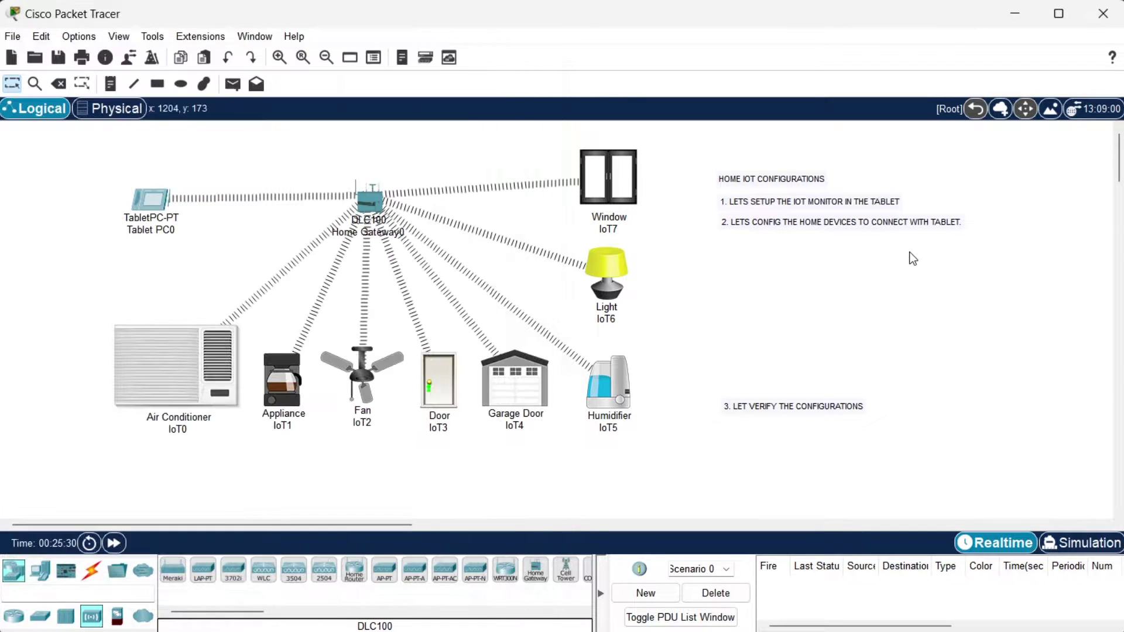
# Check the appliance's Wireless0 IP configuration and set its IoT Server to Home Gateway in the global settings.
pyautogui.click(273, 377)
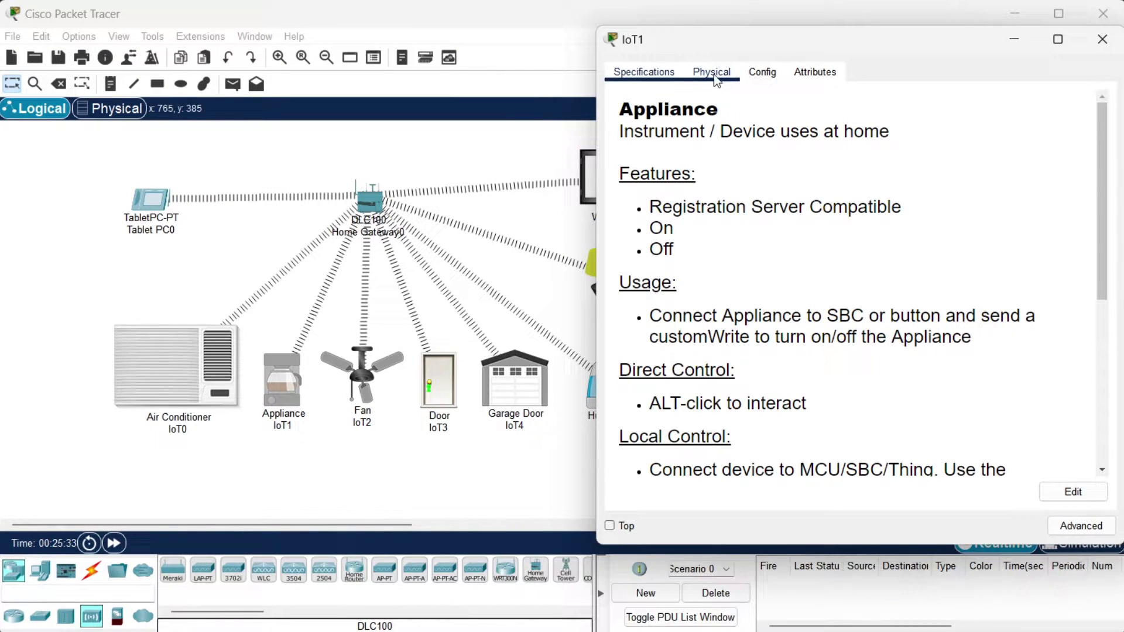
pyautogui.click(761, 73)
pyautogui.click(694, 183)
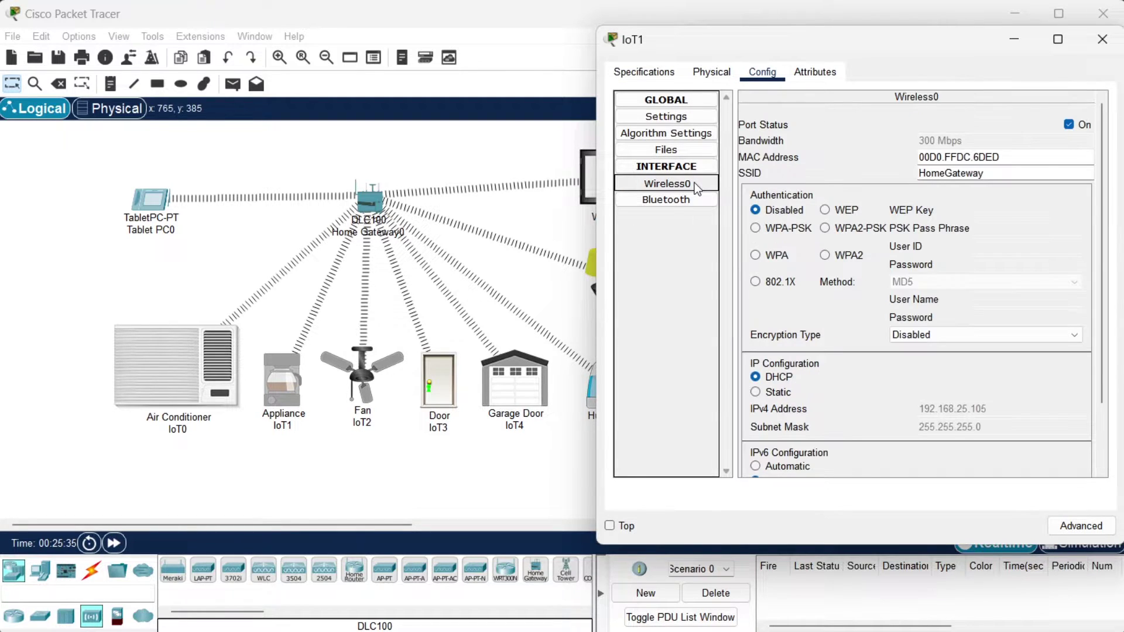
pyautogui.scroll(-3, 817, 414)
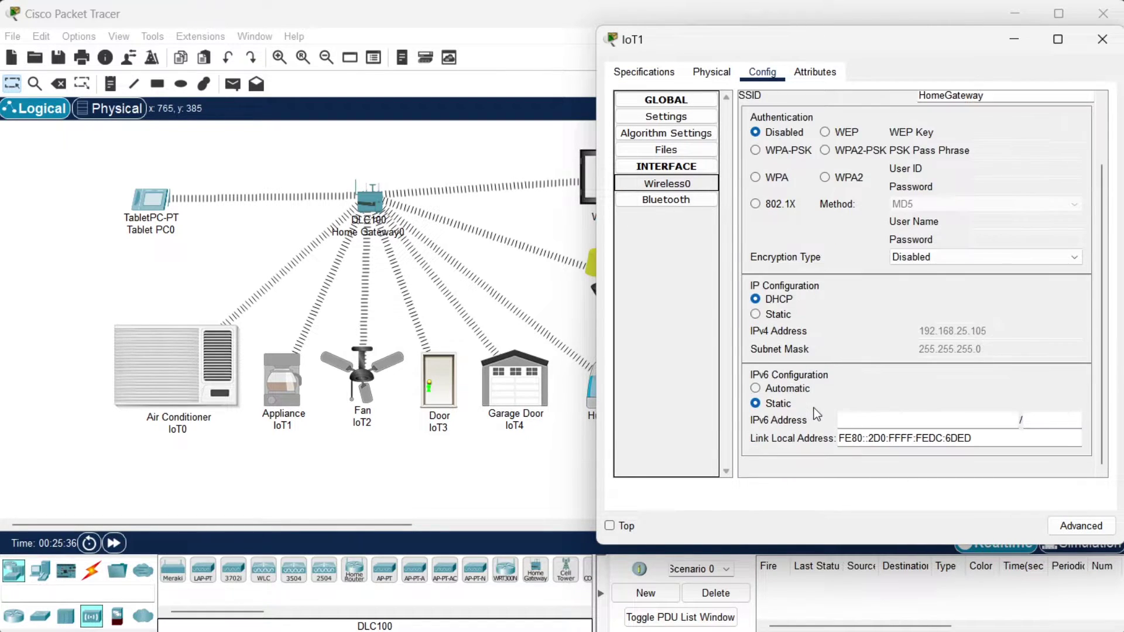
pyautogui.click(772, 402)
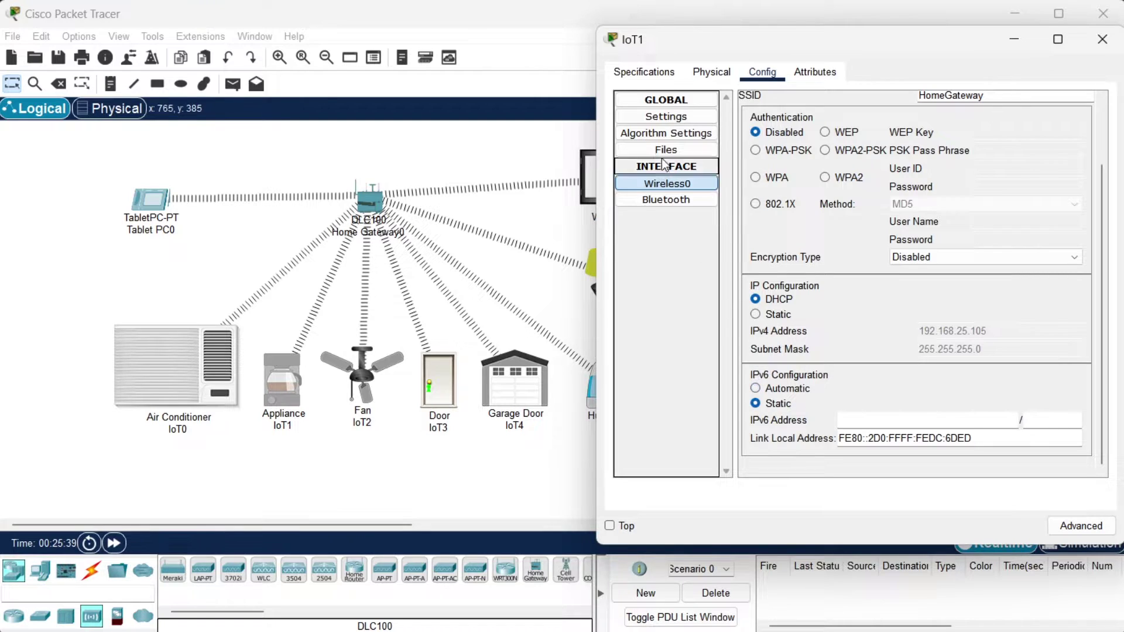
pyautogui.click(666, 99)
pyautogui.click(676, 116)
pyautogui.click(676, 116)
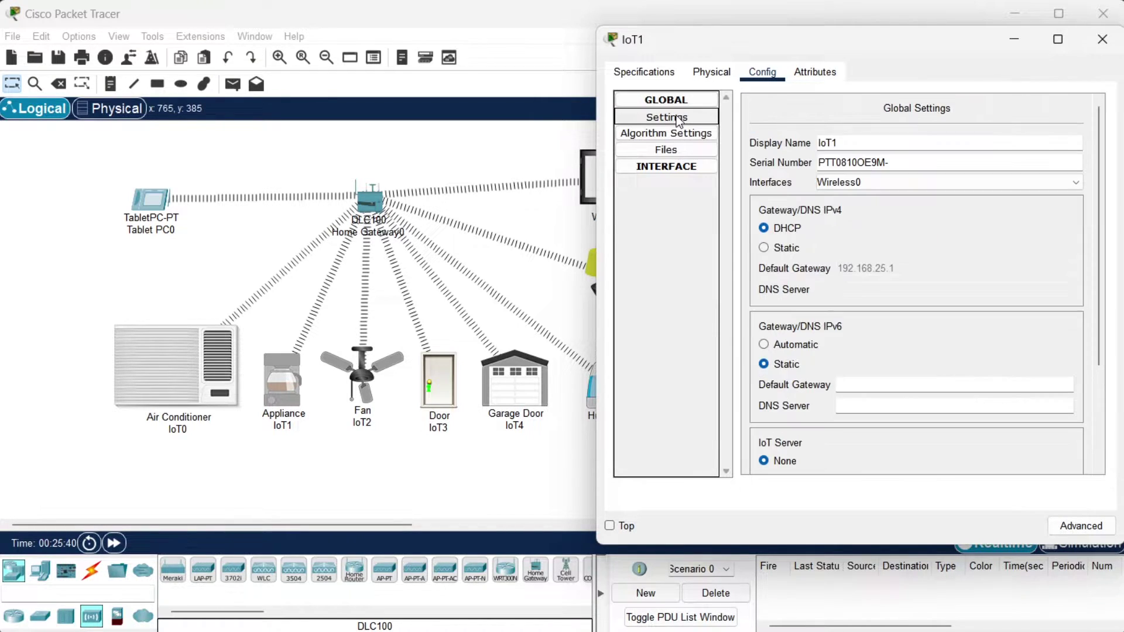
pyautogui.scroll(-3, 804, 419)
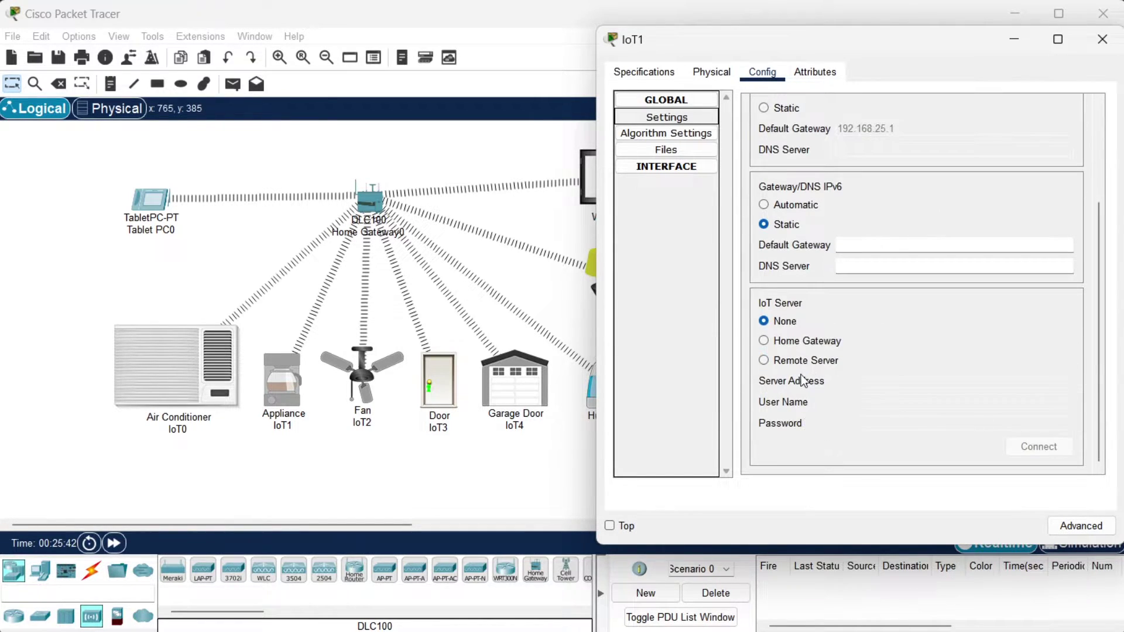
pyautogui.click(796, 341)
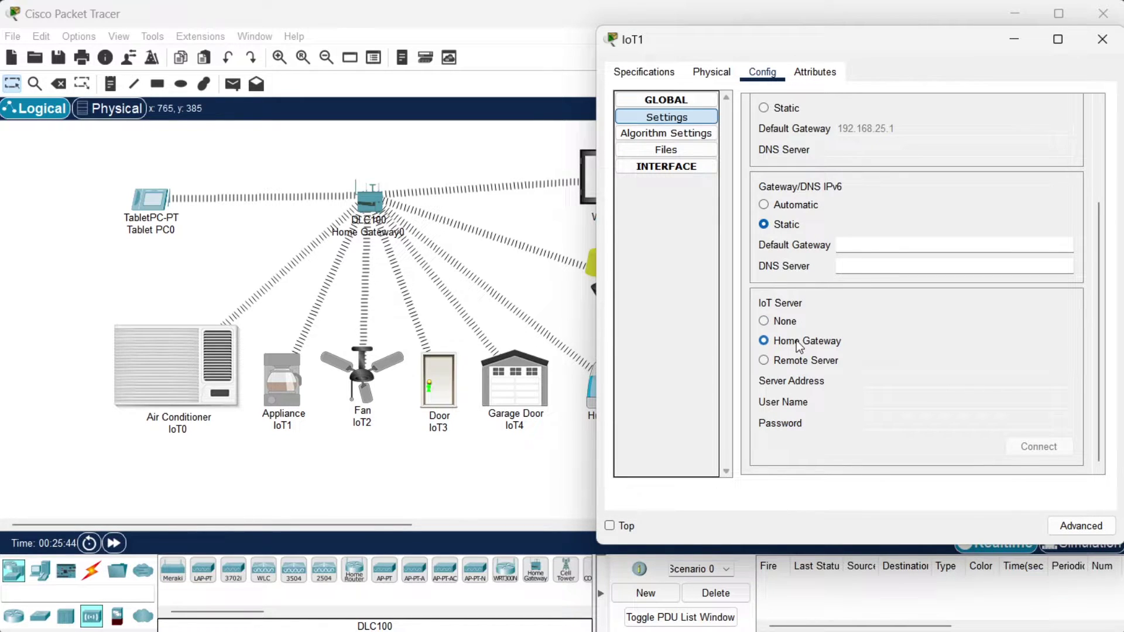
# Set the fan's IoT Server to Home Gateway in its global settings.
pyautogui.click(361, 381)
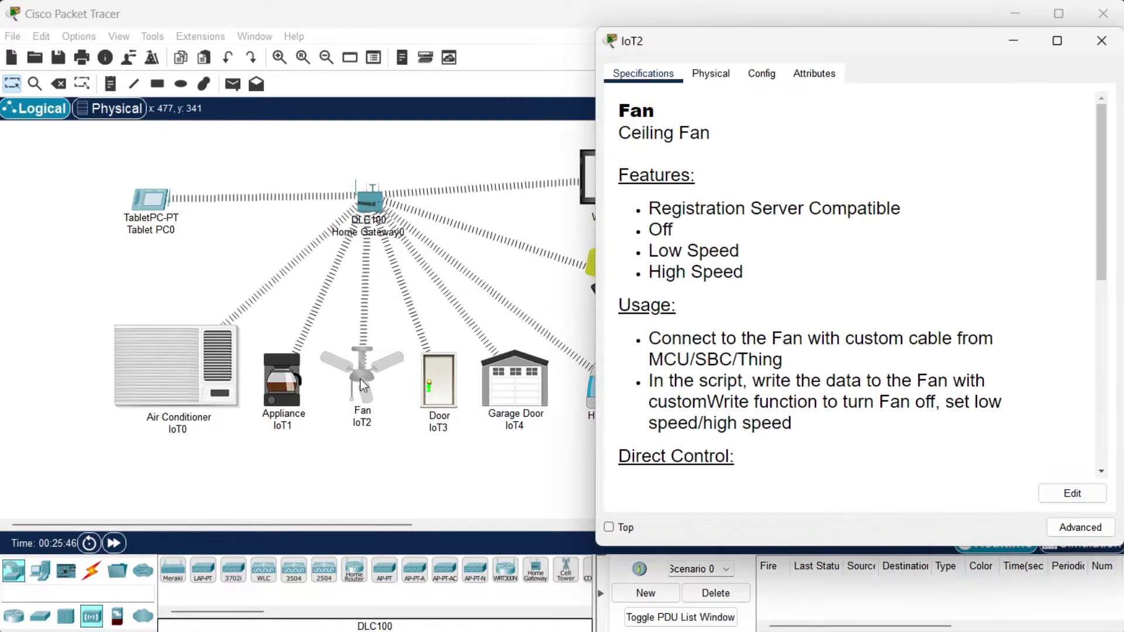
pyautogui.click(761, 73)
pyautogui.scroll(-3, 831, 300)
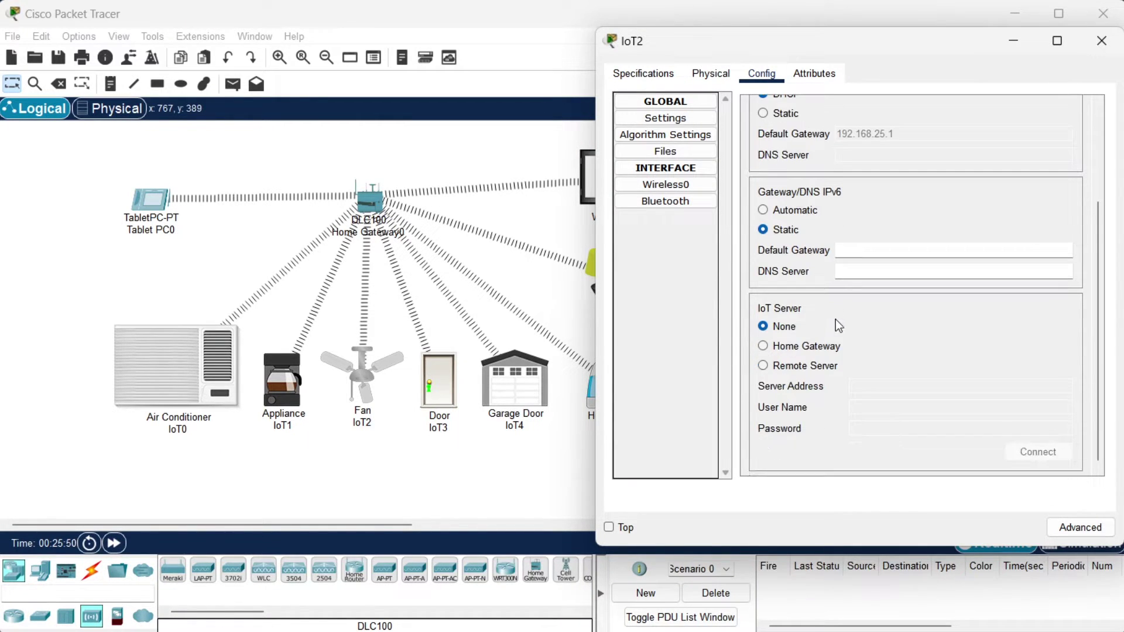
pyautogui.click(828, 350)
# Set the door's IoT Server to Home Gateway in its global settings and return to the workspace.
pyautogui.click(453, 388)
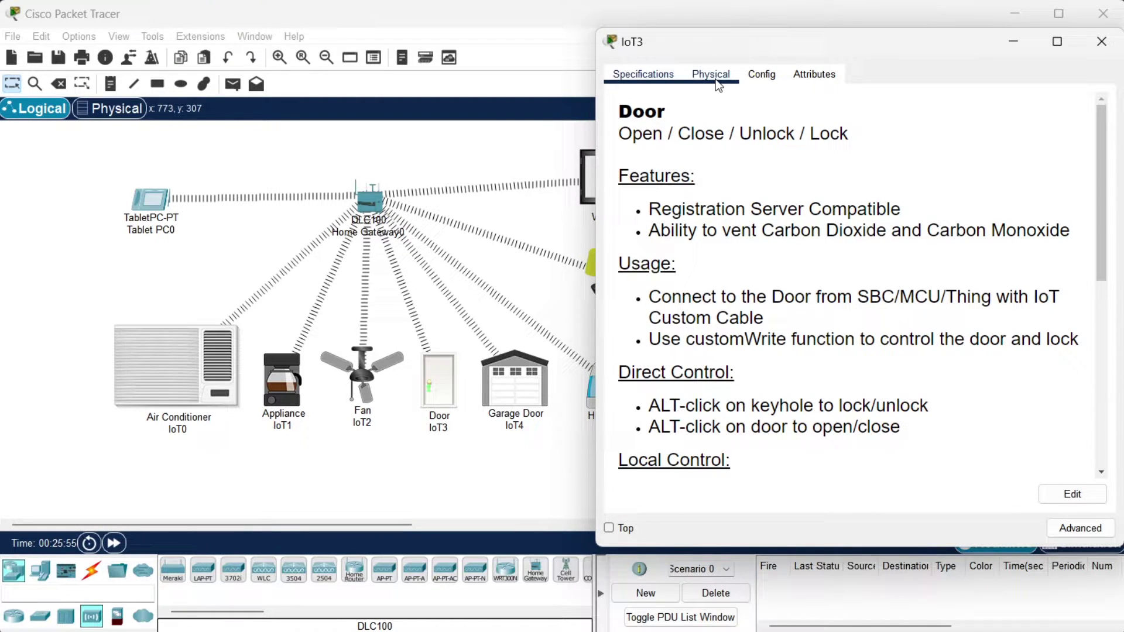
pyautogui.click(762, 77)
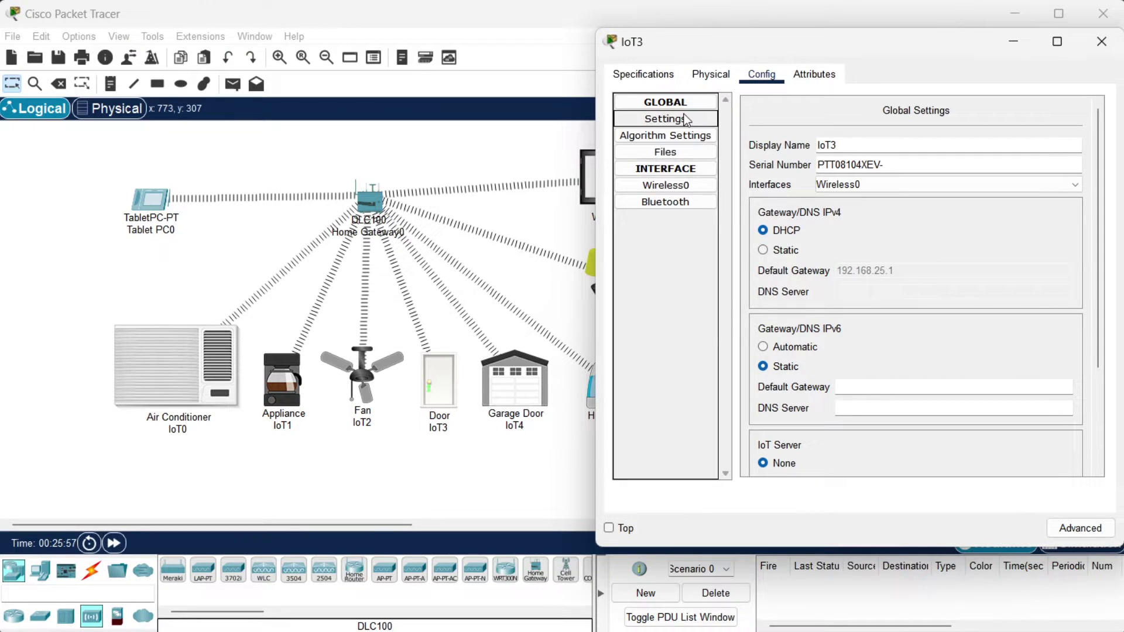
pyautogui.scroll(-2, 902, 344)
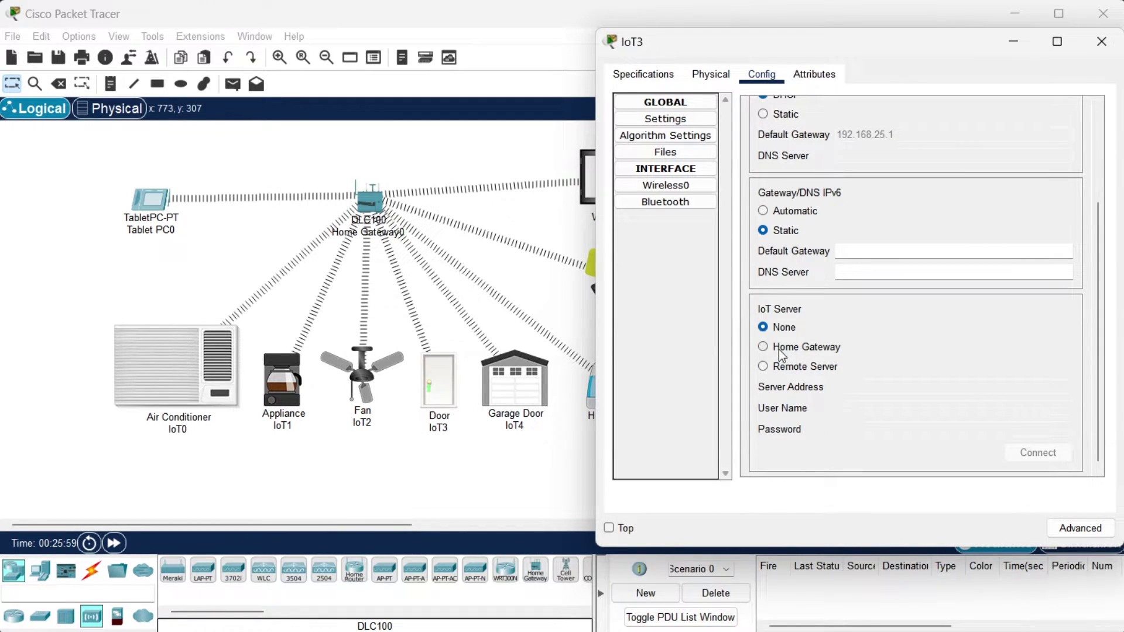
pyautogui.click(552, 445)
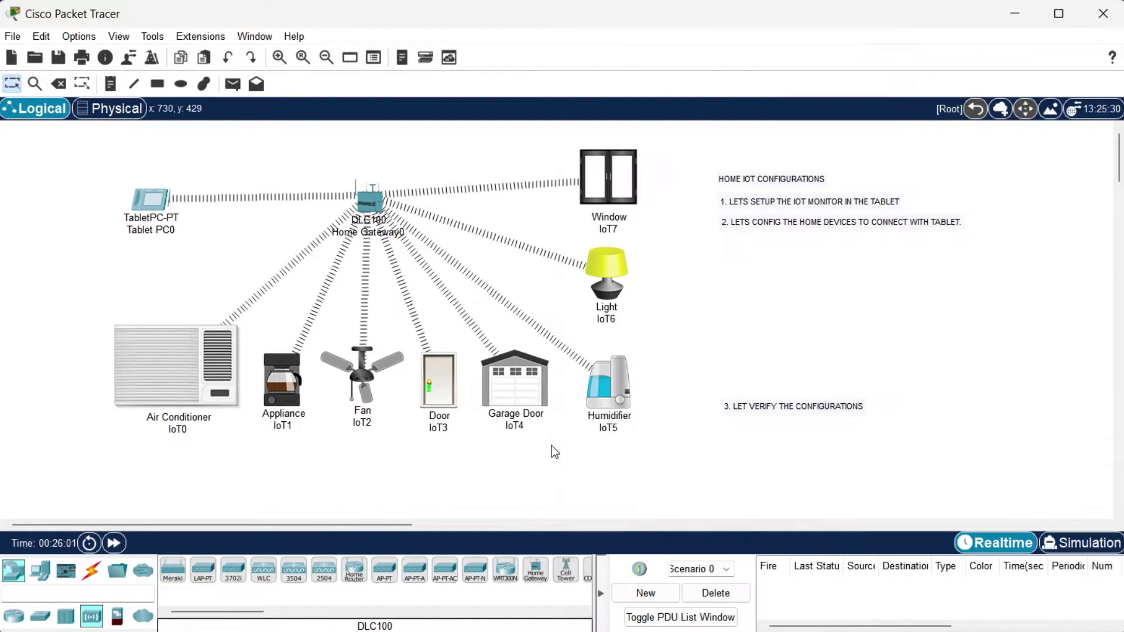
# Set the garage door's IoT Server to Home Gateway in its global settings and return to the workspace.
pyautogui.click(520, 390)
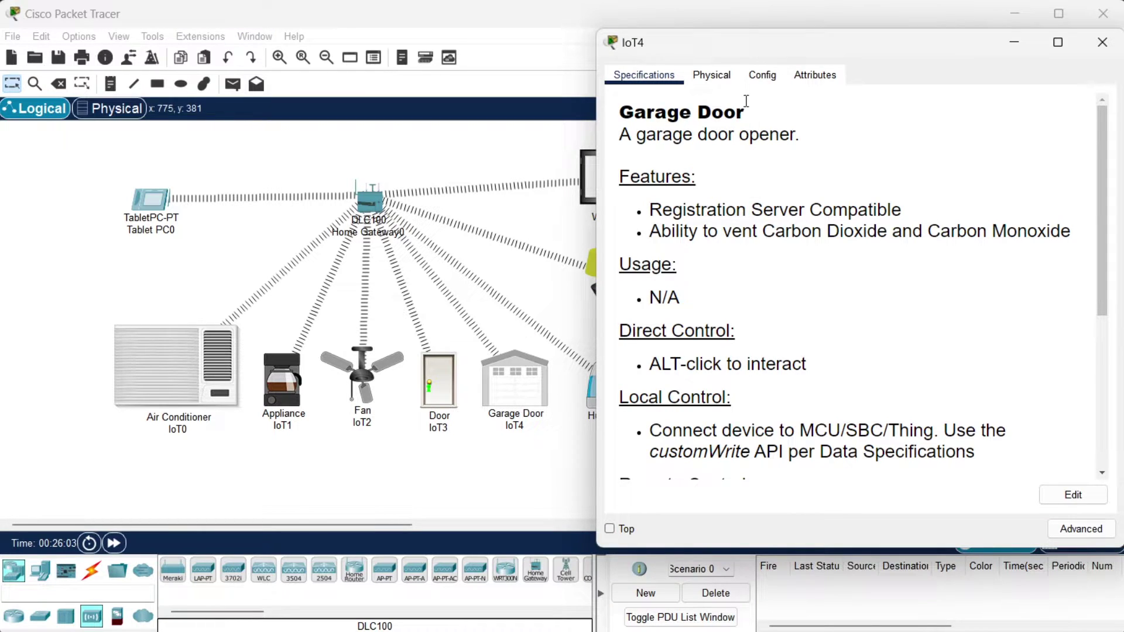
pyautogui.click(729, 82)
pyautogui.click(757, 82)
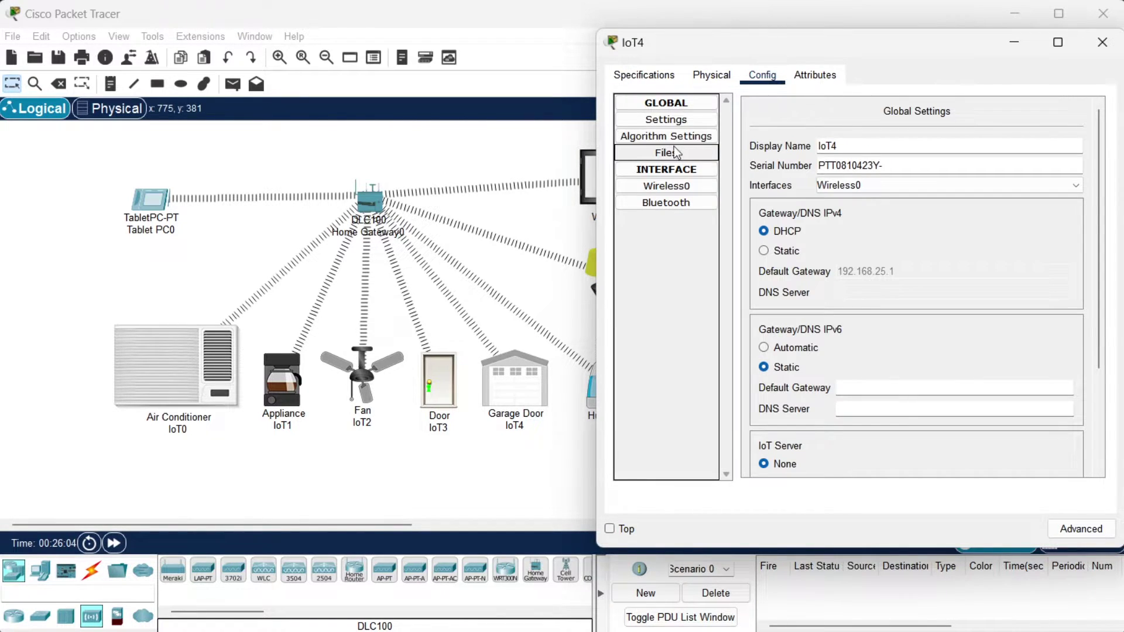
pyautogui.scroll(-3, 799, 346)
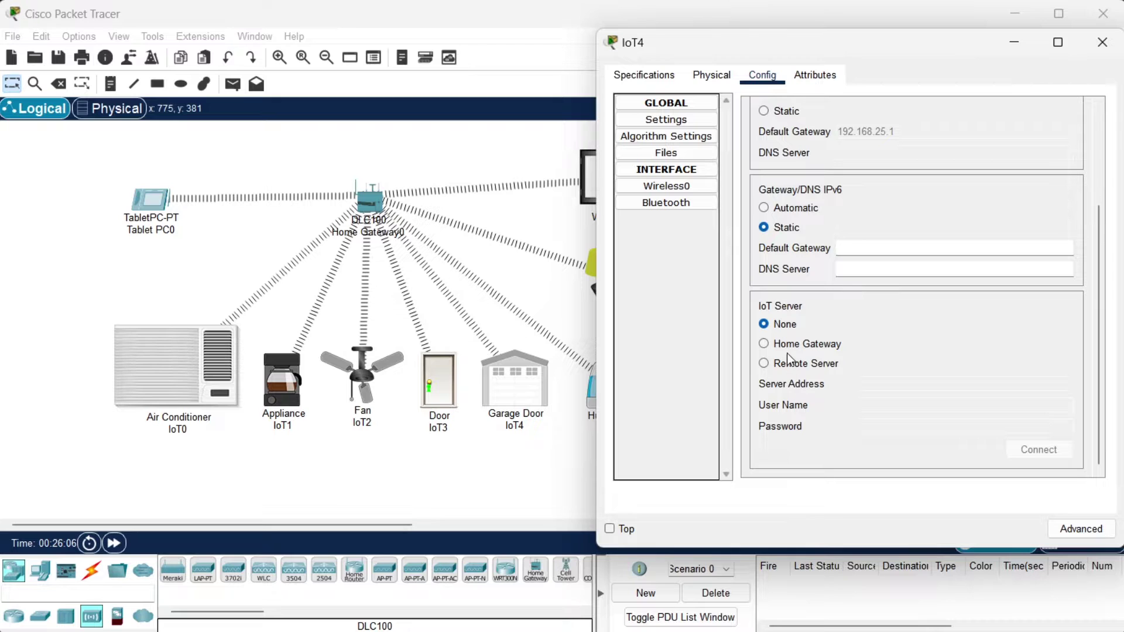
pyautogui.click(536, 458)
# Review the humidifier's physical view and listed features, and set its IoT Server to Home Gateway.
pyautogui.click(604, 393)
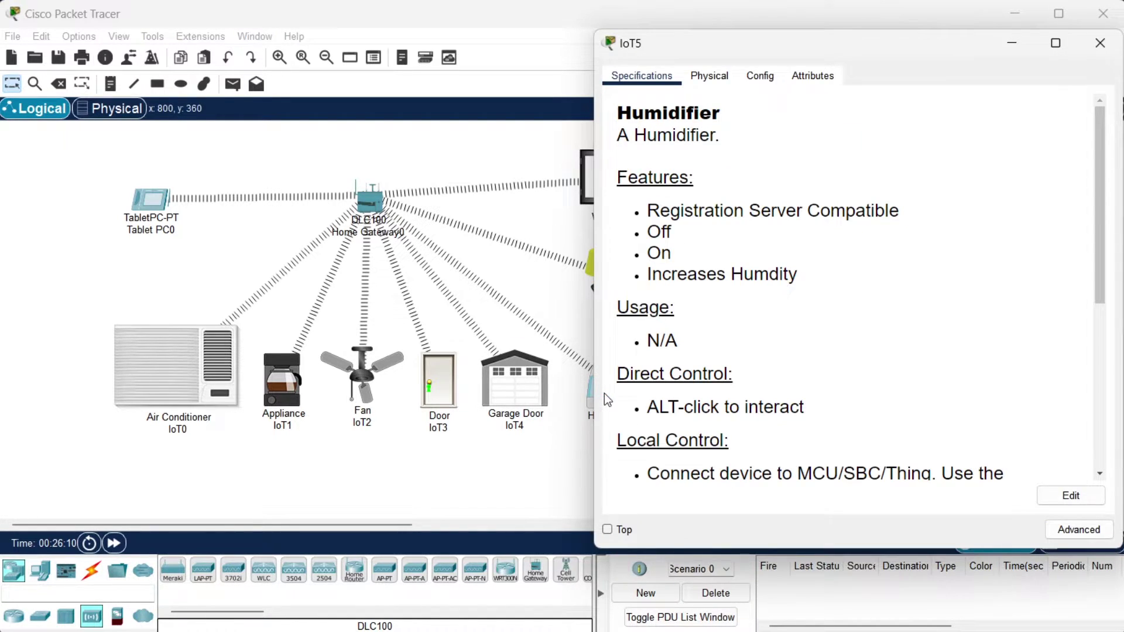
pyautogui.click(713, 75)
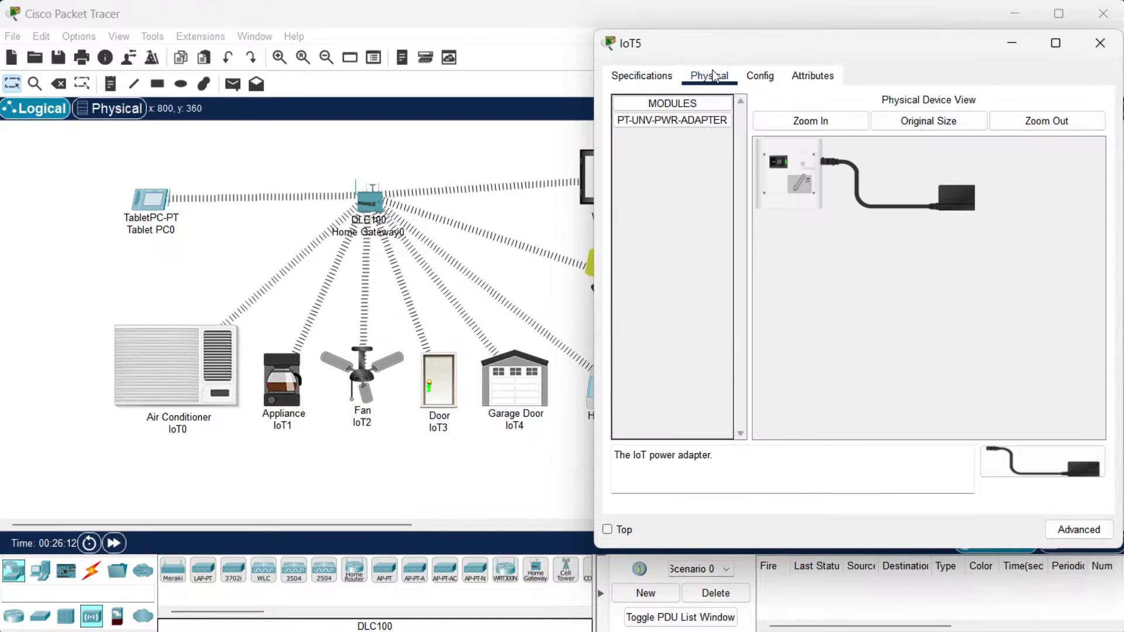
pyautogui.click(661, 77)
pyautogui.moveTo(799, 286); pyautogui.dragTo(648, 212)
pyautogui.click(741, 246)
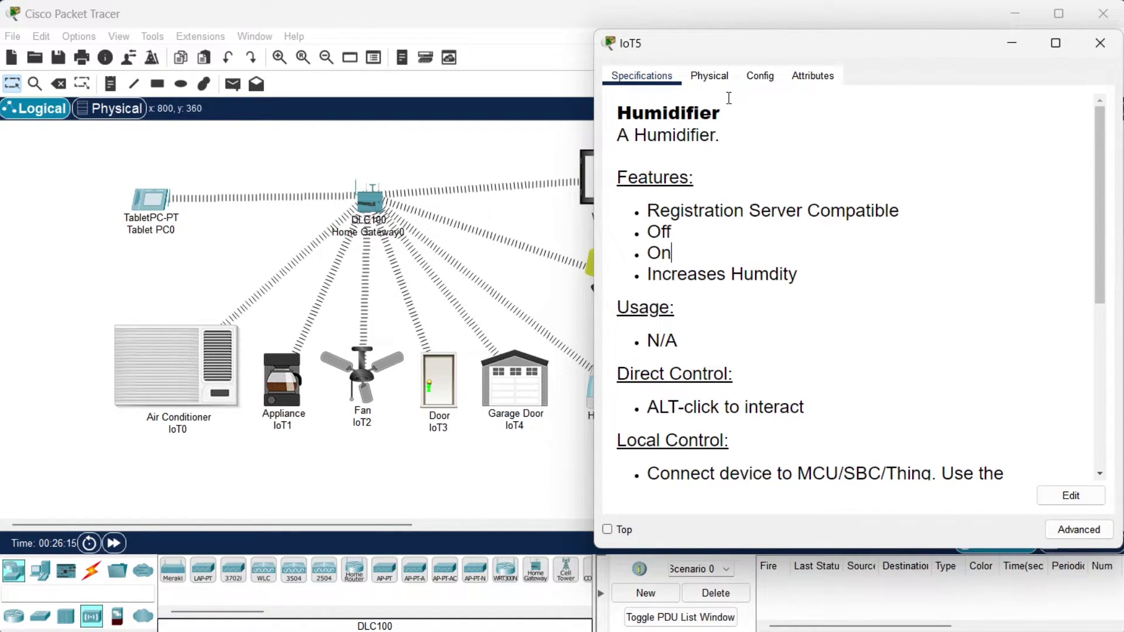
pyautogui.click(711, 70)
pyautogui.click(760, 76)
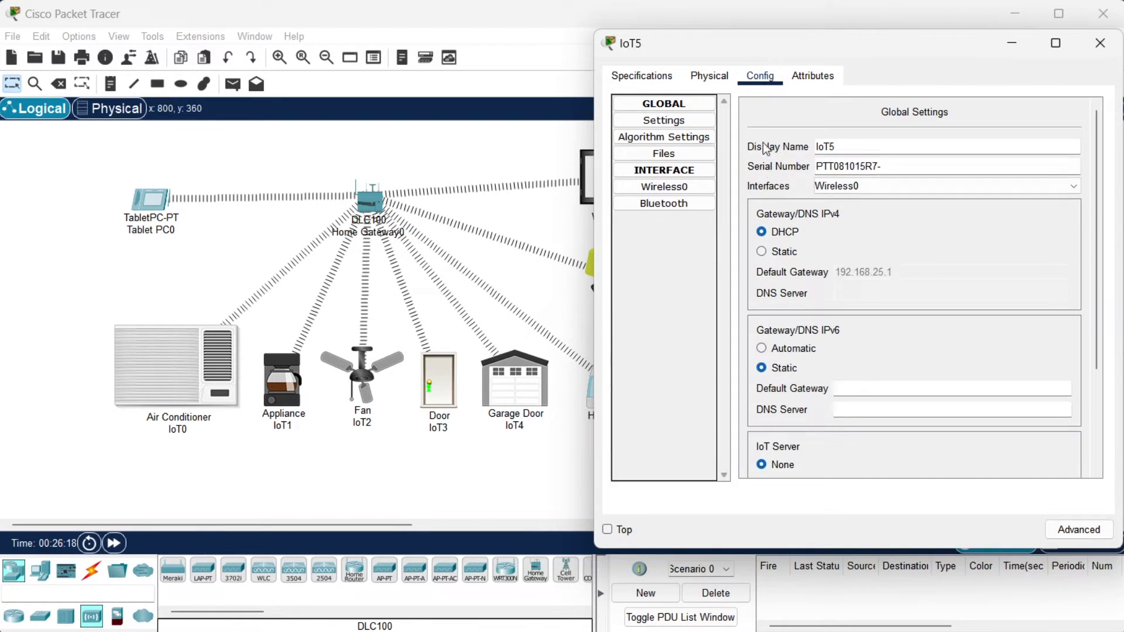
pyautogui.scroll(-4, 778, 428)
pyautogui.click(810, 349)
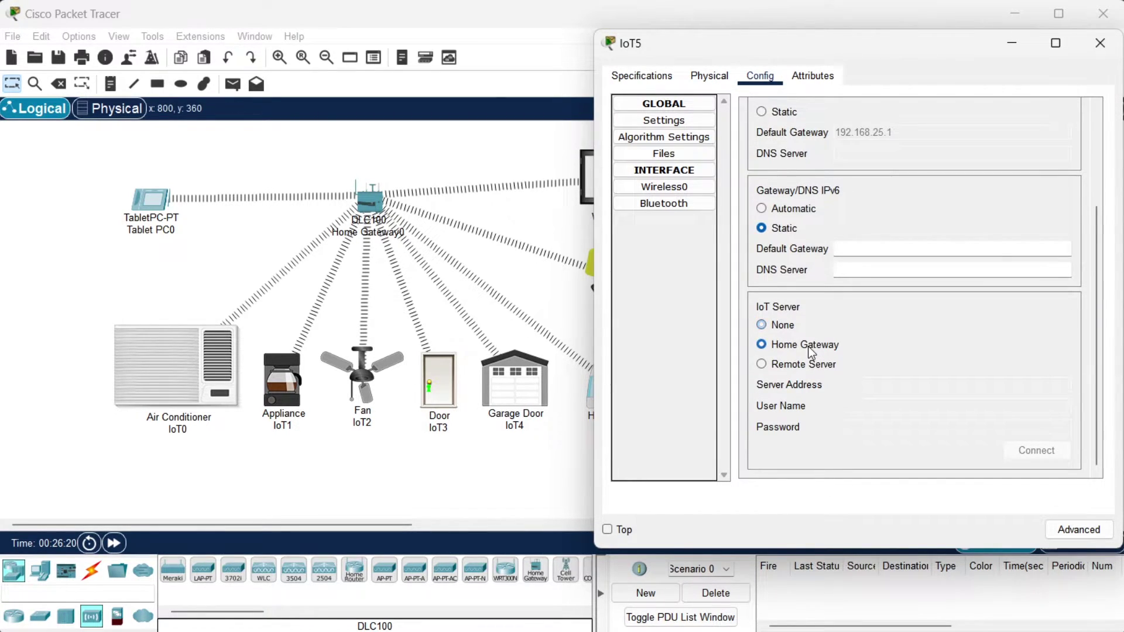
pyautogui.click(572, 448)
# Review the light's listed features and set its IoT Server to Home Gateway.
pyautogui.click(619, 265)
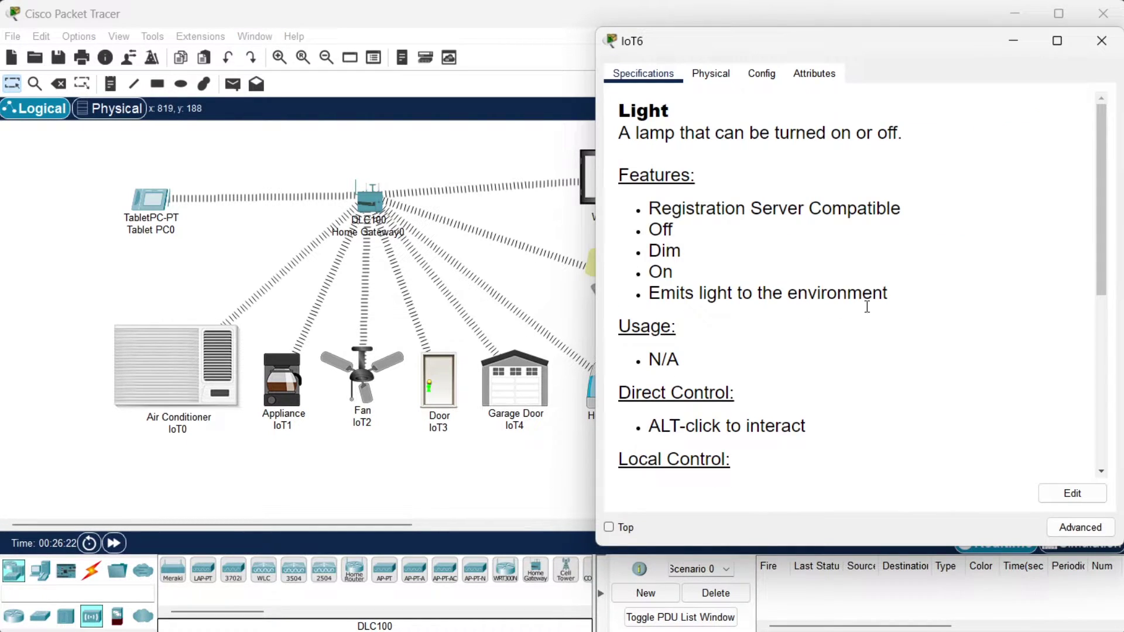
pyautogui.moveTo(914, 294); pyautogui.dragTo(647, 209)
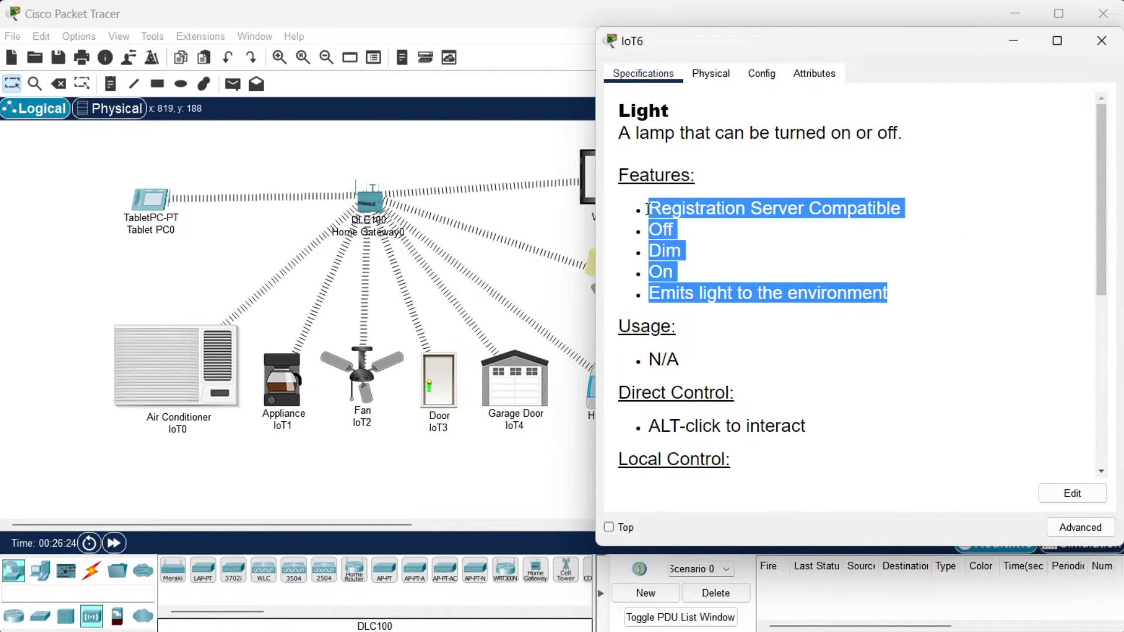
pyautogui.click(757, 82)
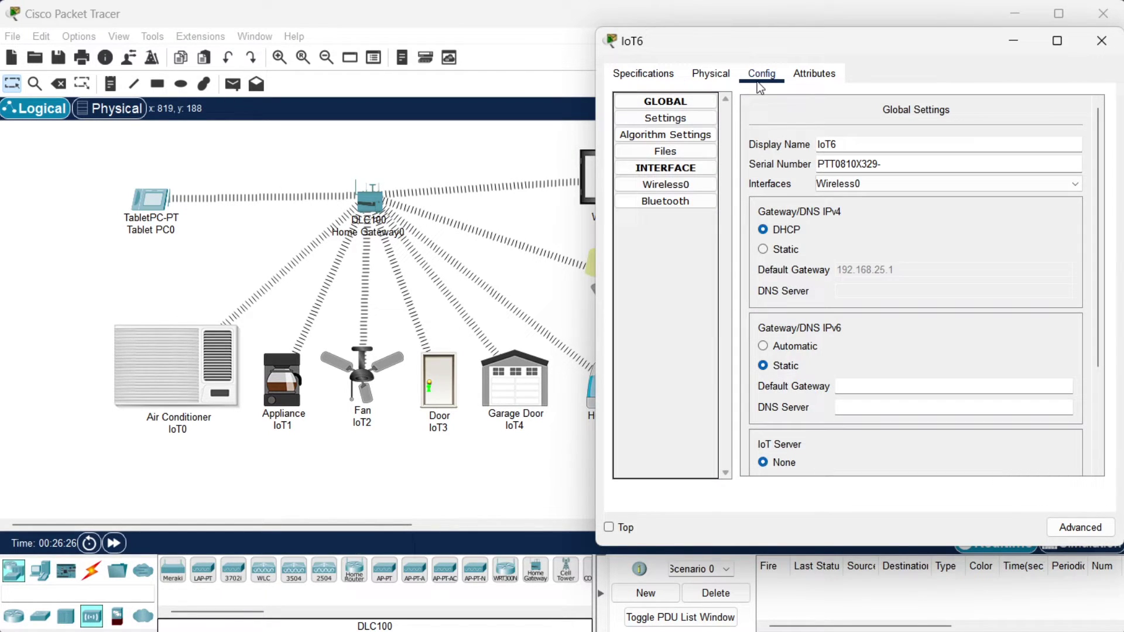
pyautogui.scroll(-3, 797, 404)
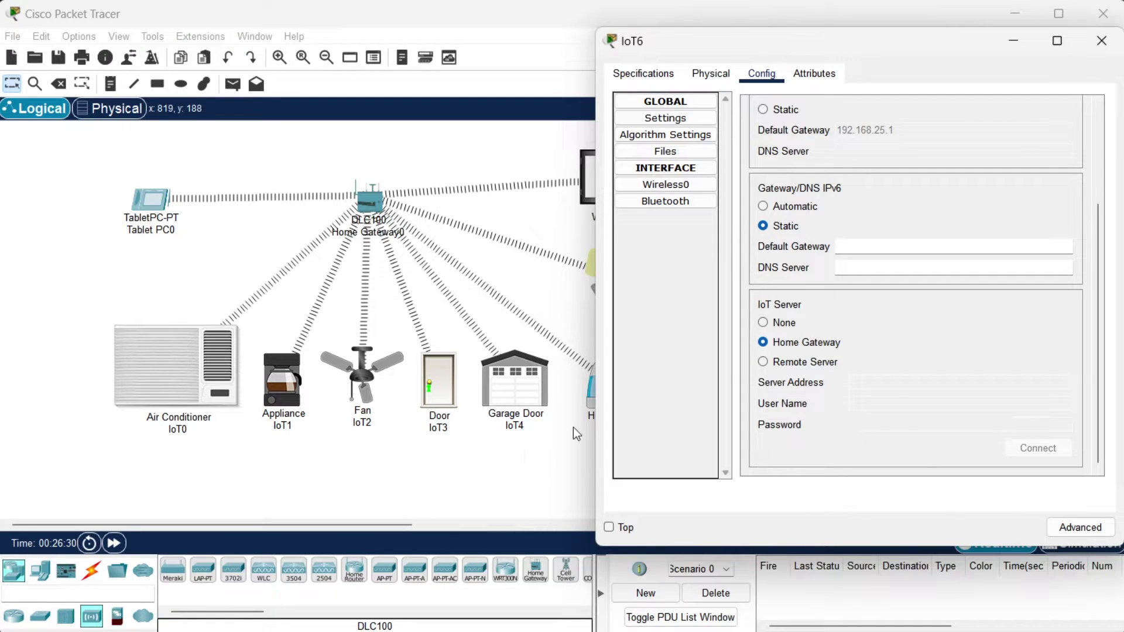
pyautogui.click(585, 410)
# Review the features of the window device and set its IoT Server to Home Gateway.
pyautogui.click(637, 179)
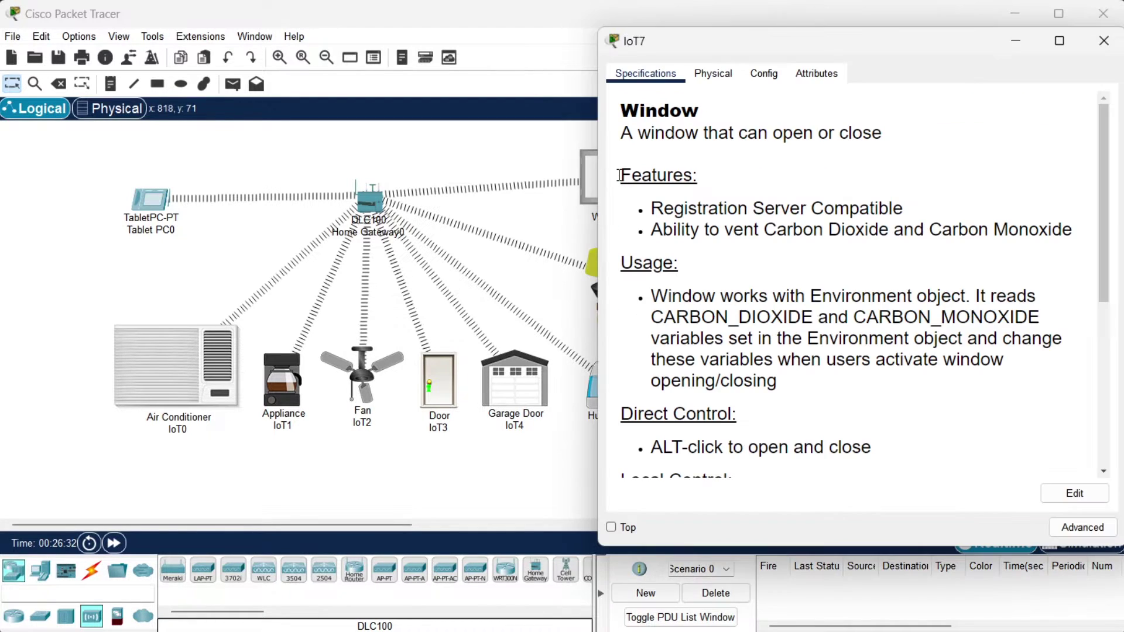
pyautogui.moveTo(651, 219); pyautogui.dragTo(1076, 234)
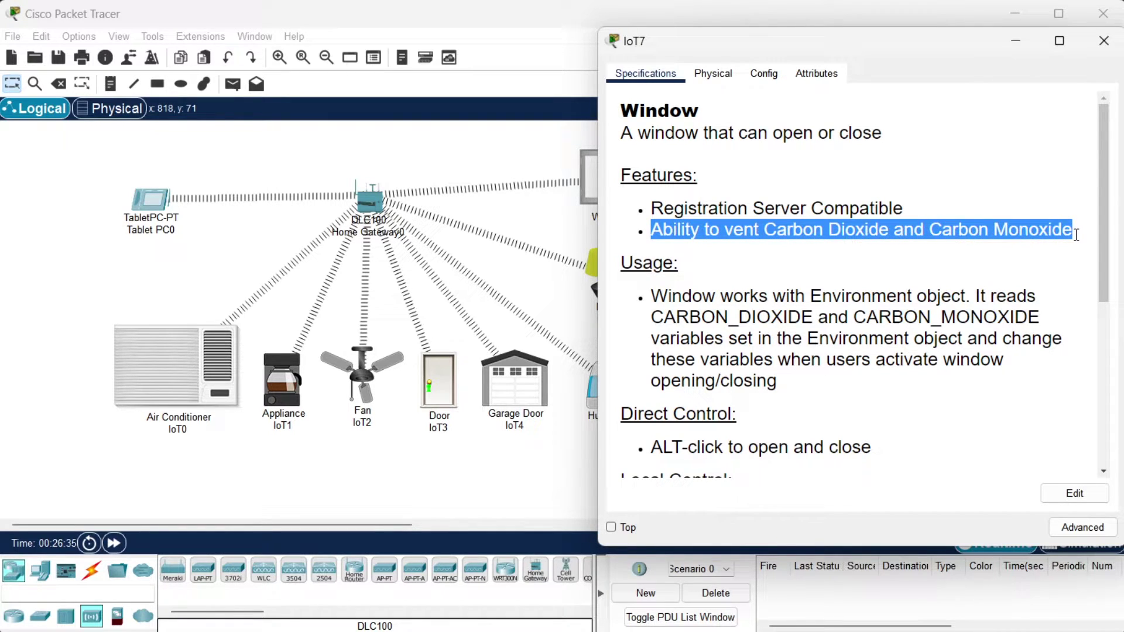
pyautogui.click(864, 264)
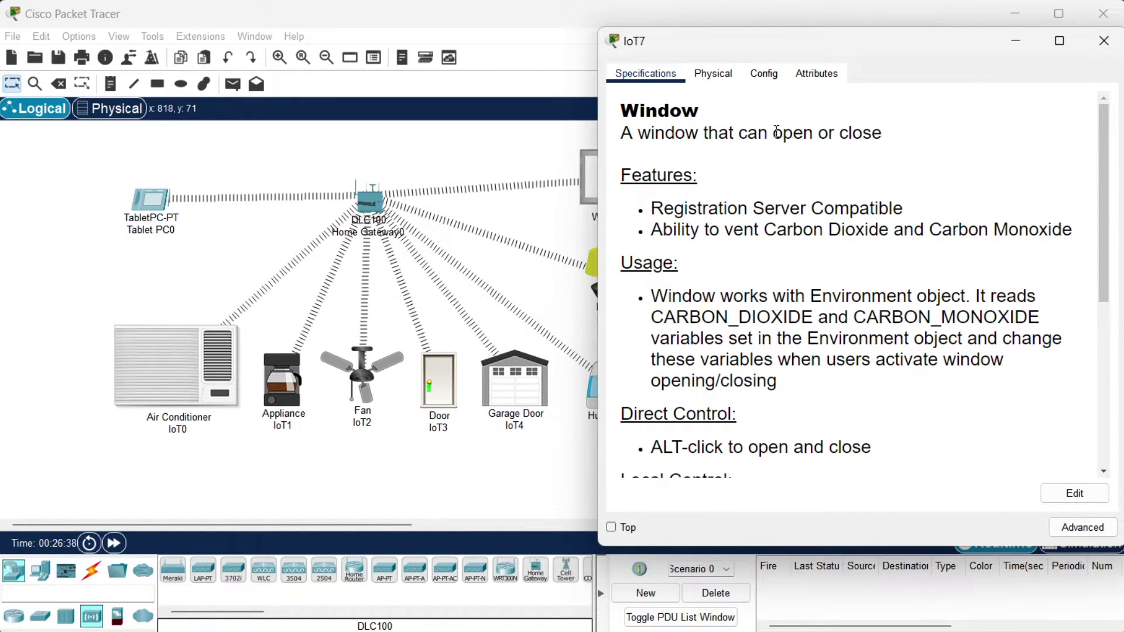
pyautogui.click(770, 74)
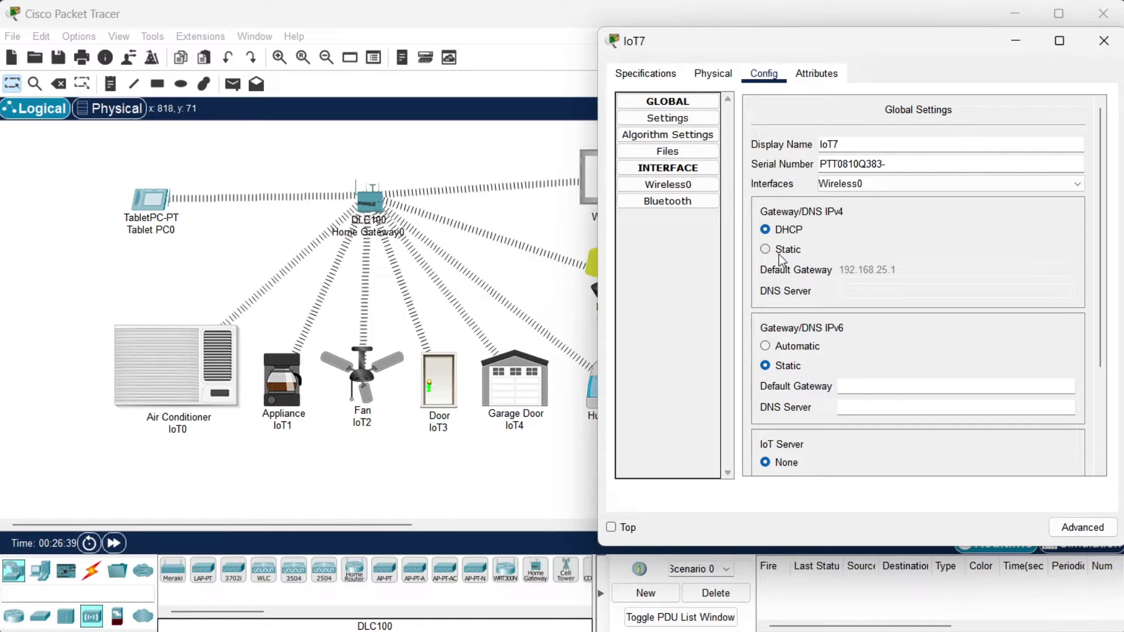
pyautogui.scroll(-3, 783, 260)
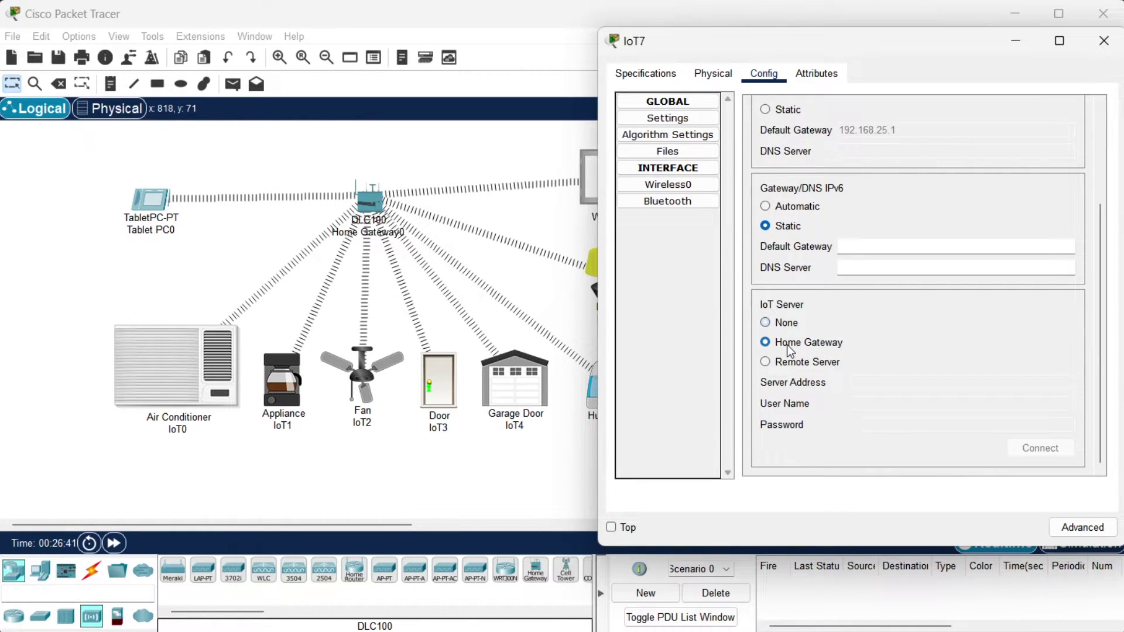
pyautogui.click(568, 469)
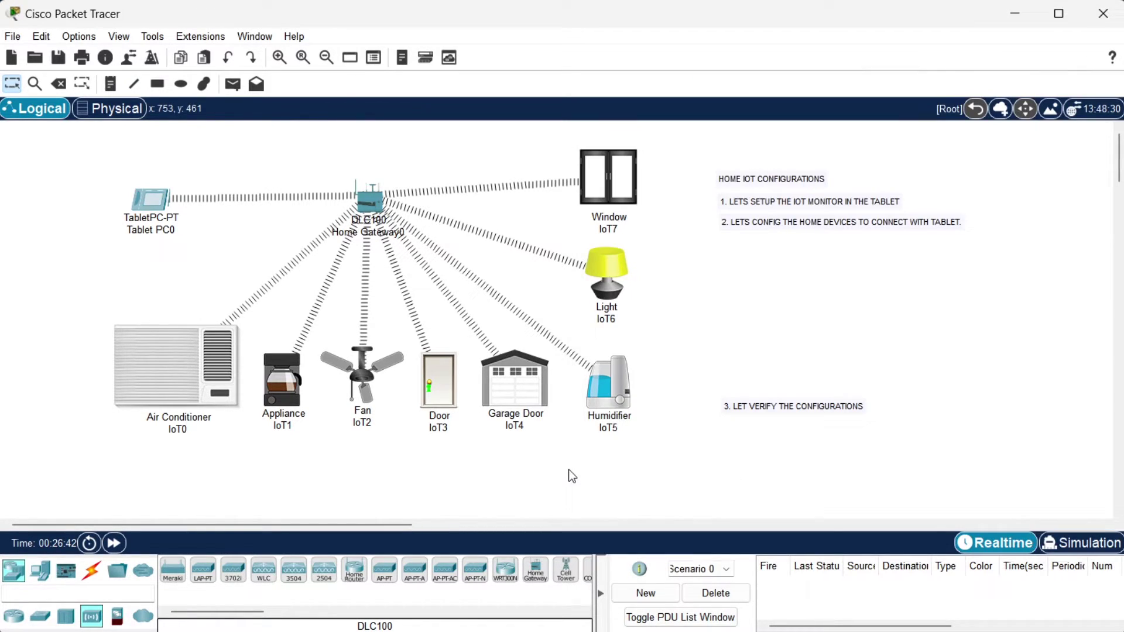
# Move the note "3. LET VERIFY THE CONFIGURATIONS" directly under note 2 and bring up the tablet's IoT Monitor.
pyautogui.moveTo(760, 409); pyautogui.dragTo(760, 251)
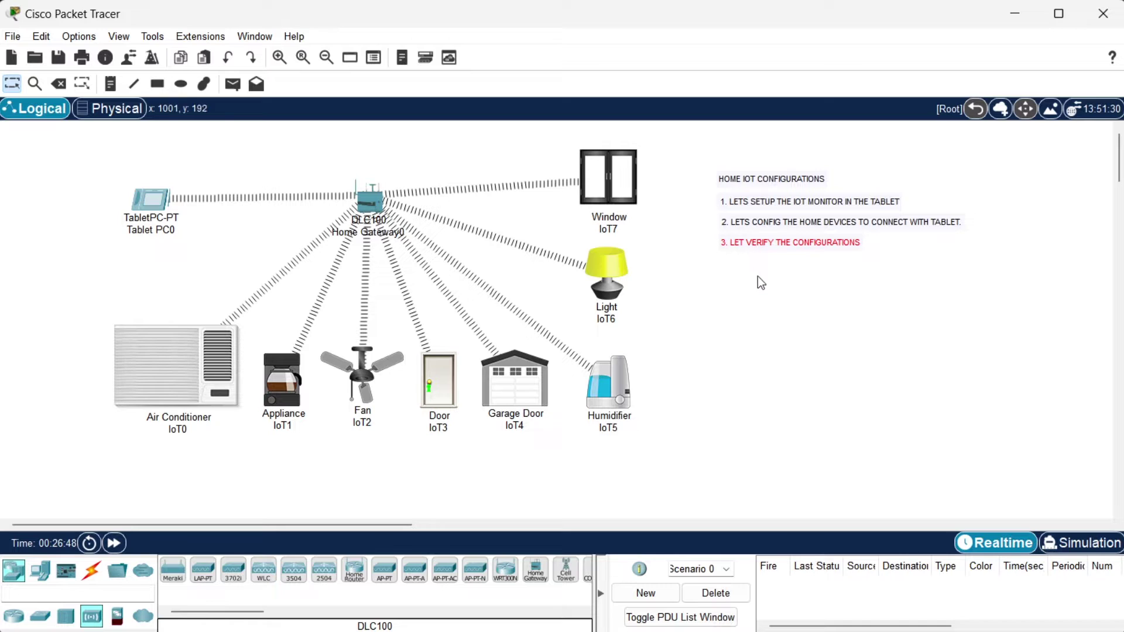
pyautogui.click(144, 205)
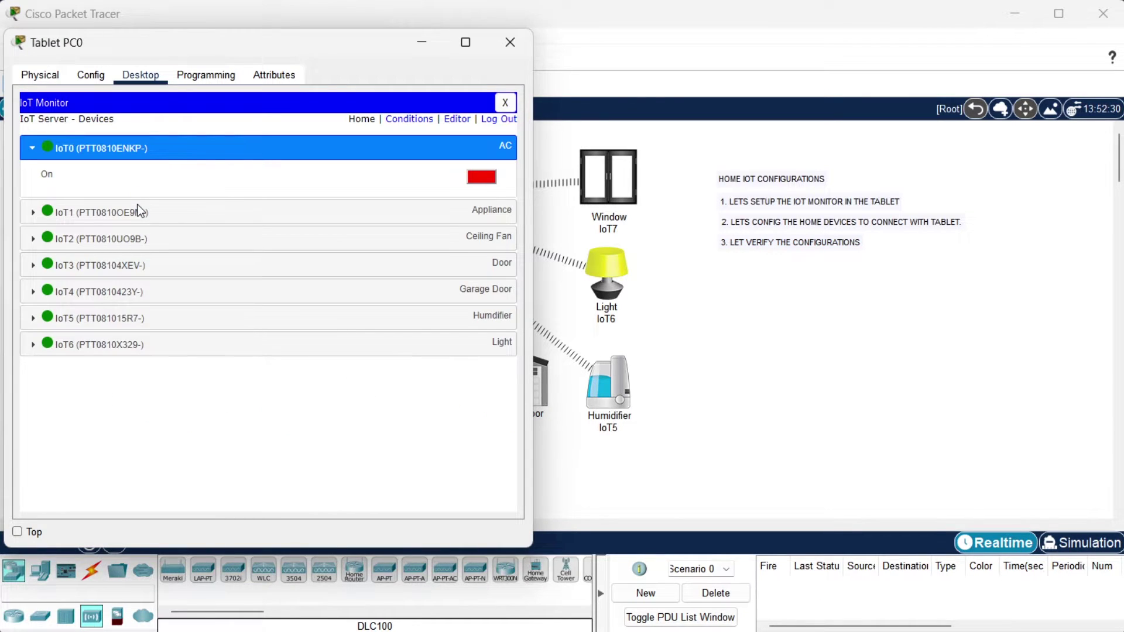
# Move the tablet window off the home devices and turn on the AC and the Appliance in the IoT Monitor.
pyautogui.moveTo(202, 41); pyautogui.dragTo(784, 46)
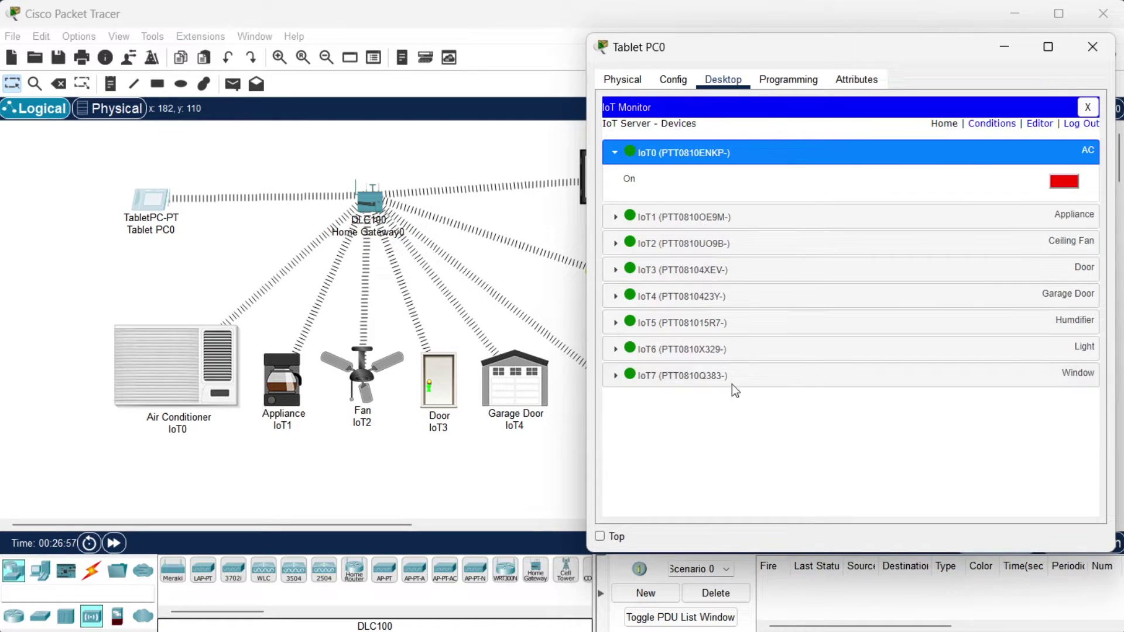
pyautogui.click(616, 154)
pyautogui.click(616, 154)
pyautogui.click(1064, 182)
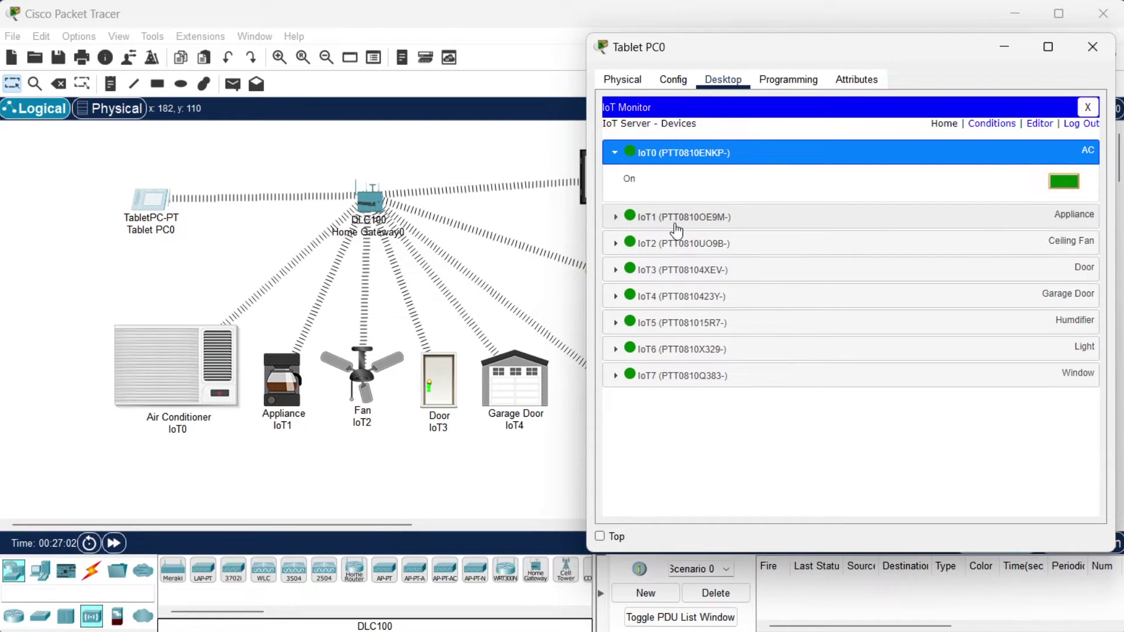
pyautogui.click(616, 217)
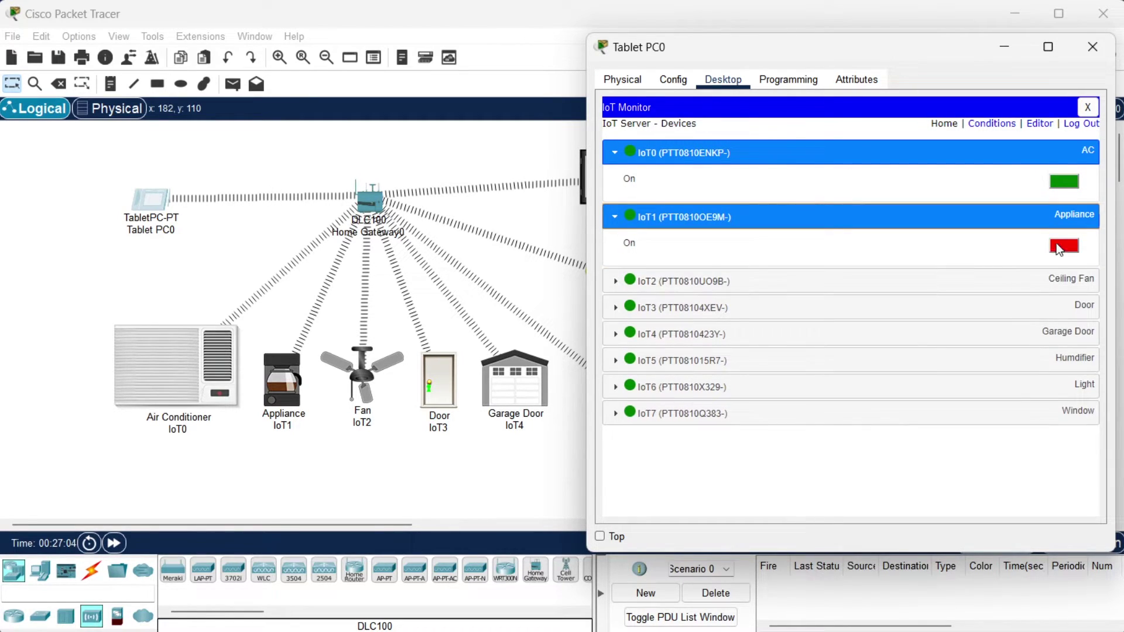
pyautogui.click(1064, 246)
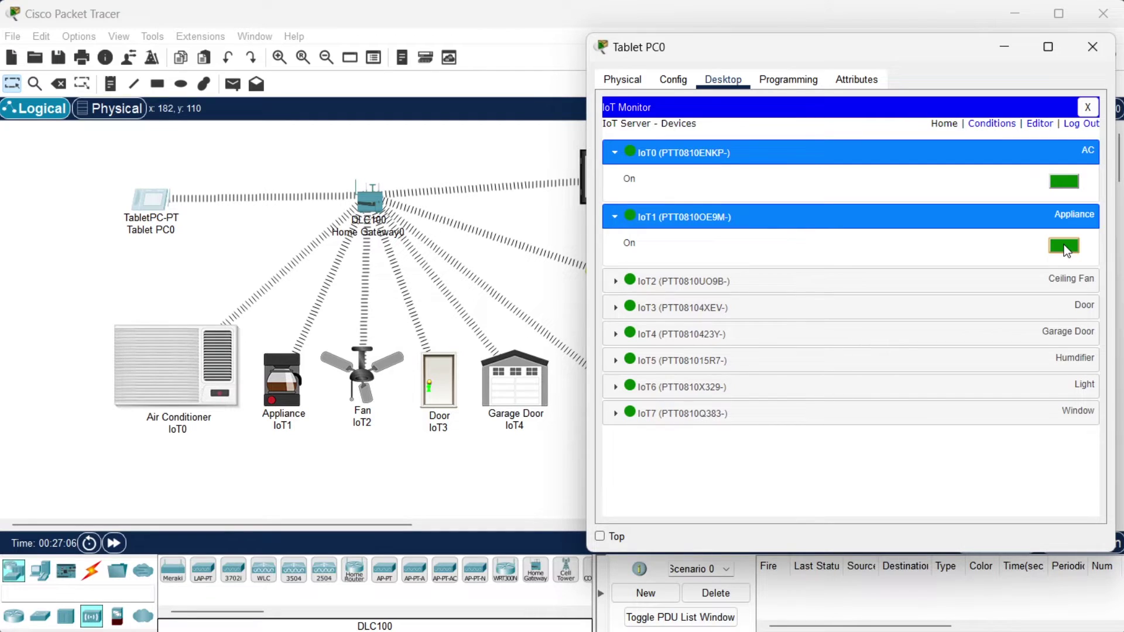
# Expand the Ceiling Fan entry and test its Low speed, finishing with its status on High.
pyautogui.click(616, 282)
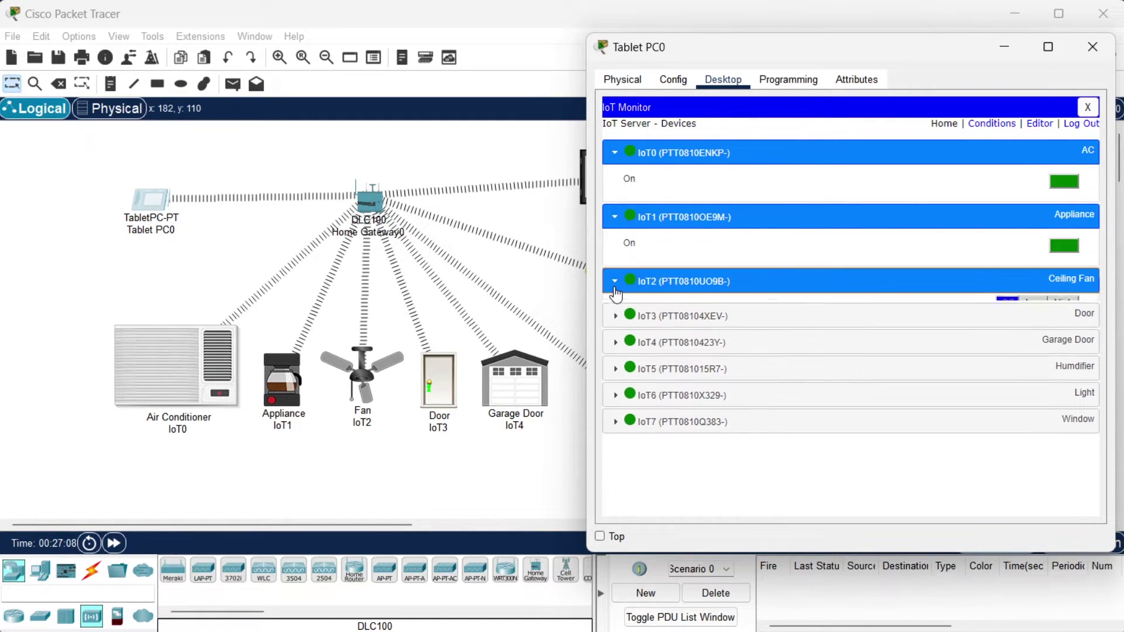
pyautogui.click(1033, 309)
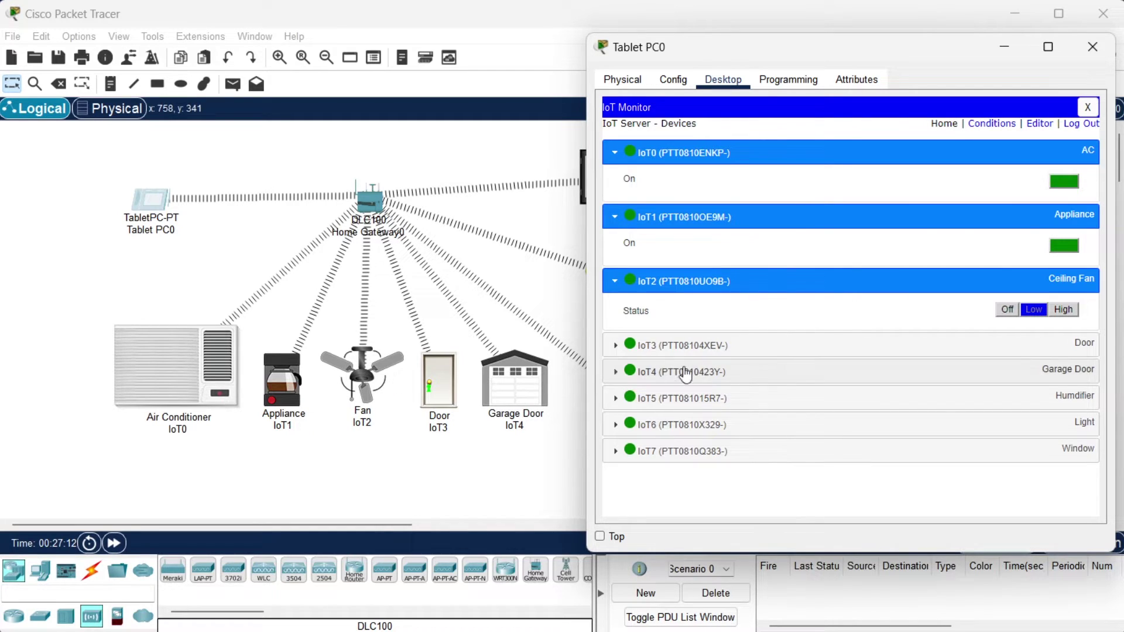
pyautogui.click(1062, 310)
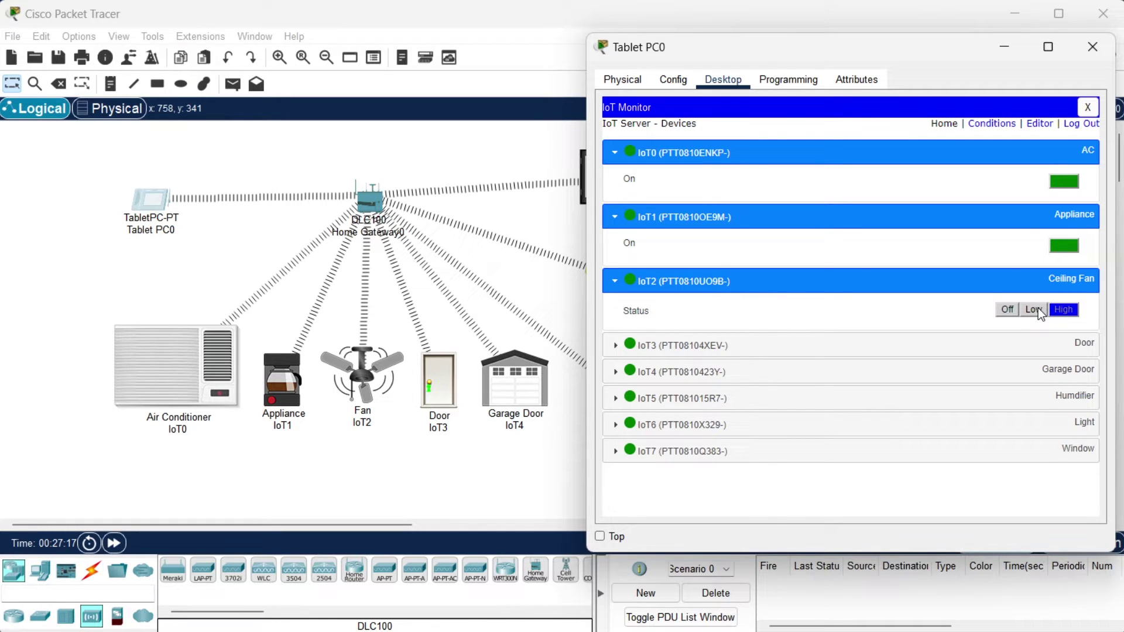
# Expand the Door entry and test its lock by switching between Lock and Unlock, leaving it on Unlock.
pyautogui.click(617, 348)
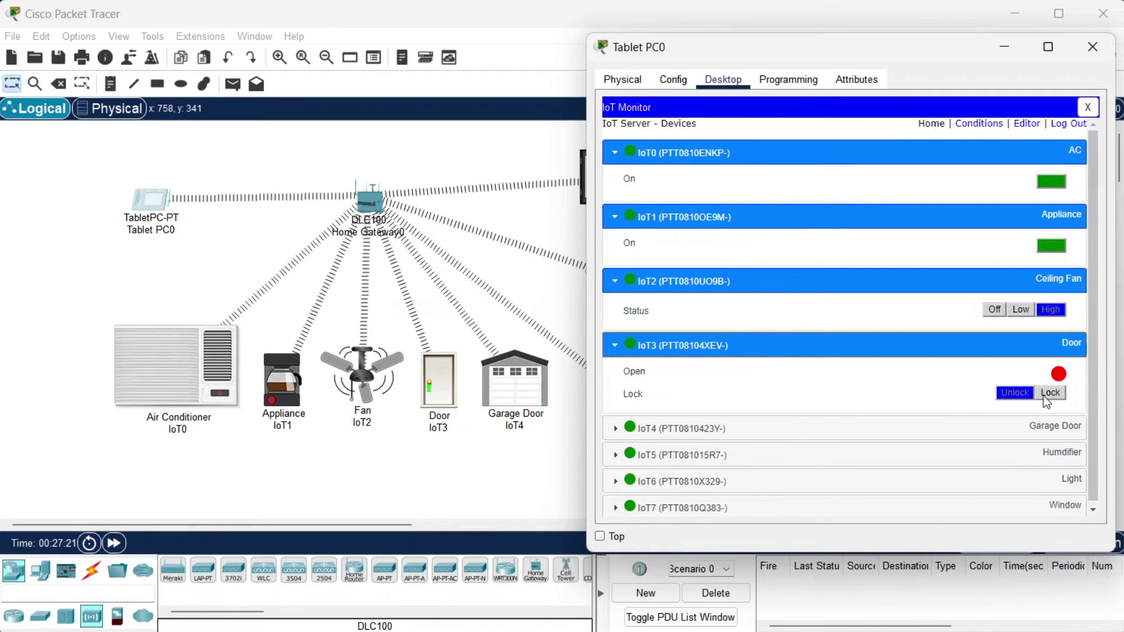
pyautogui.click(1045, 395)
pyautogui.click(1009, 393)
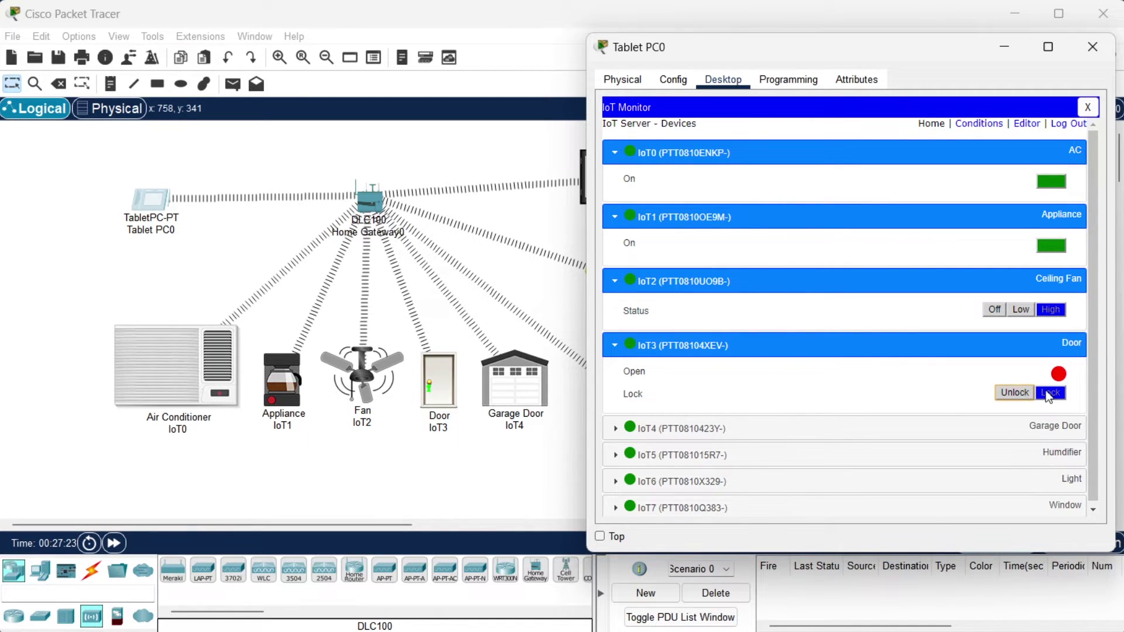
pyautogui.click(1052, 392)
pyautogui.click(1017, 391)
# Expand the Garage Door entry and test the door by switching it on and back off.
pyautogui.click(751, 429)
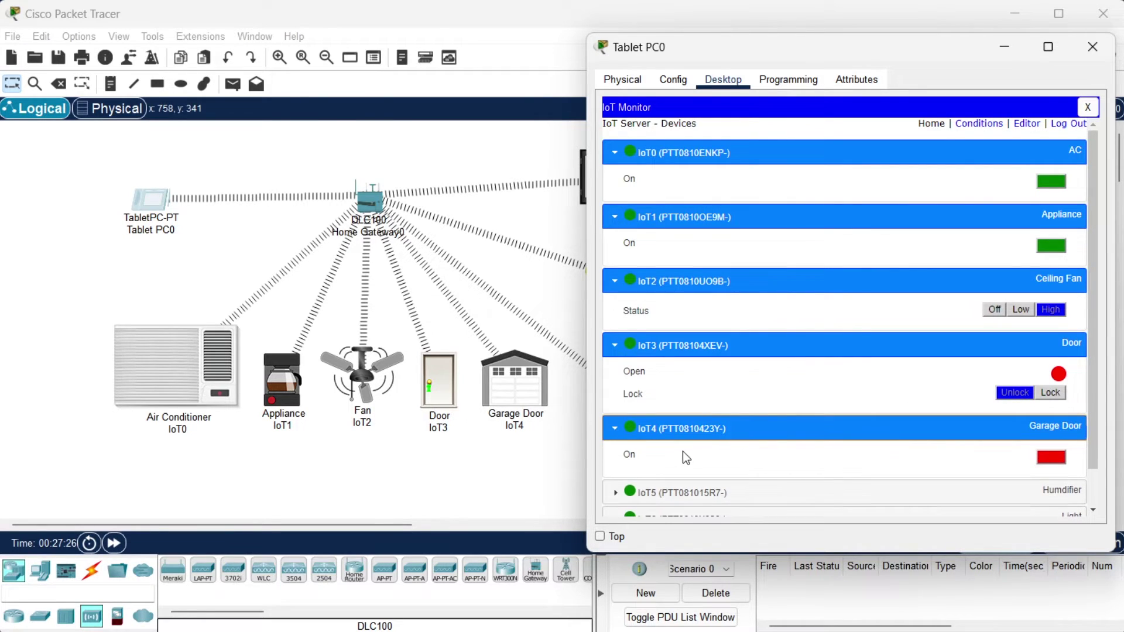
pyautogui.click(1055, 458)
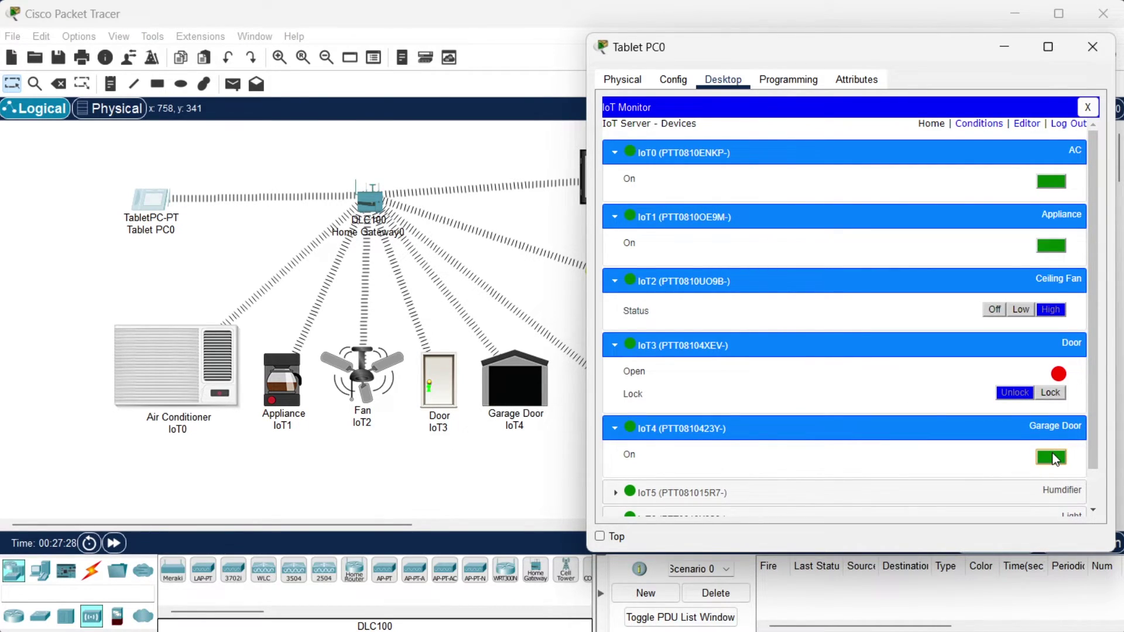
pyautogui.click(1053, 456)
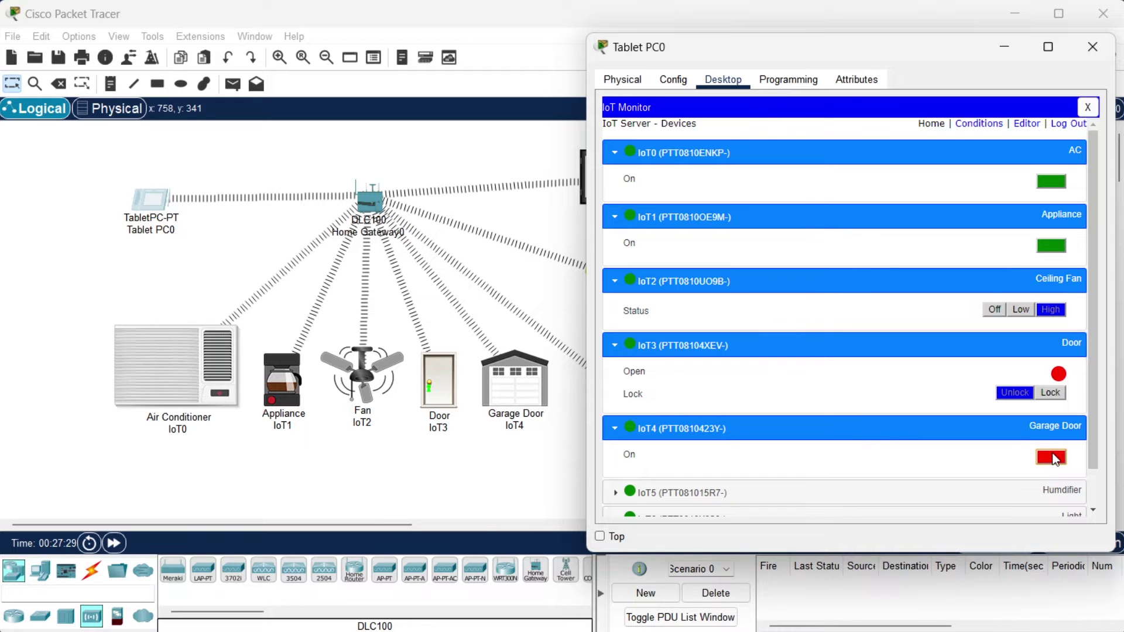
pyautogui.click(1054, 457)
# Move the tablet window clear of the humidifier, test the Humidifier's status and leave it on, and switch the Garage Door on.
pyautogui.moveTo(872, 48); pyautogui.dragTo(296, 61)
pyautogui.scroll(-1, 296, 237)
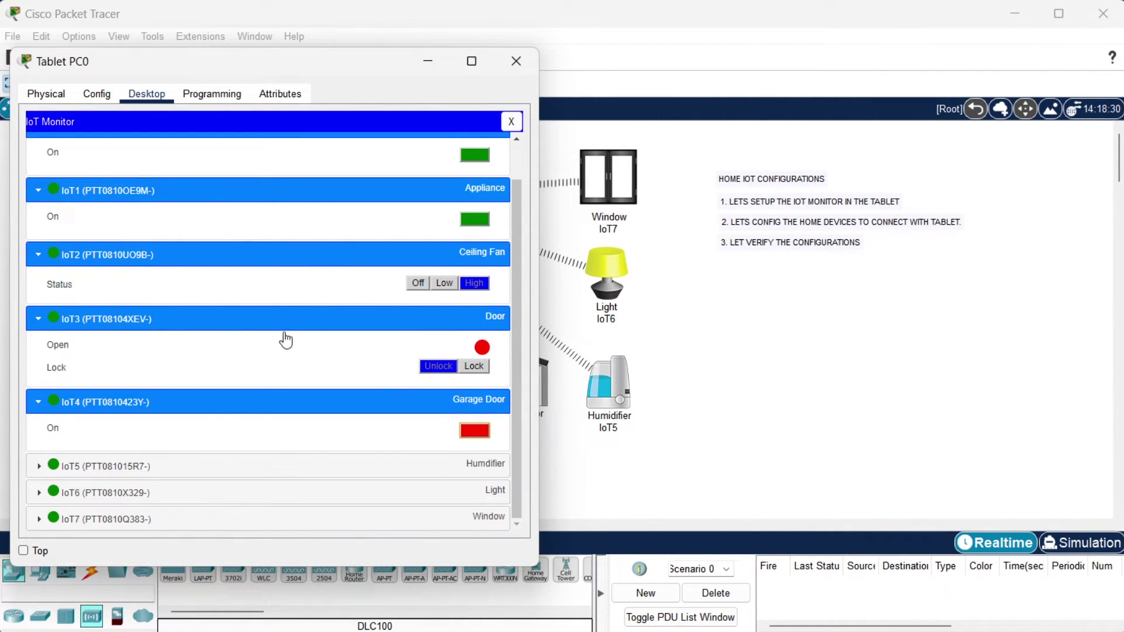
pyautogui.click(40, 467)
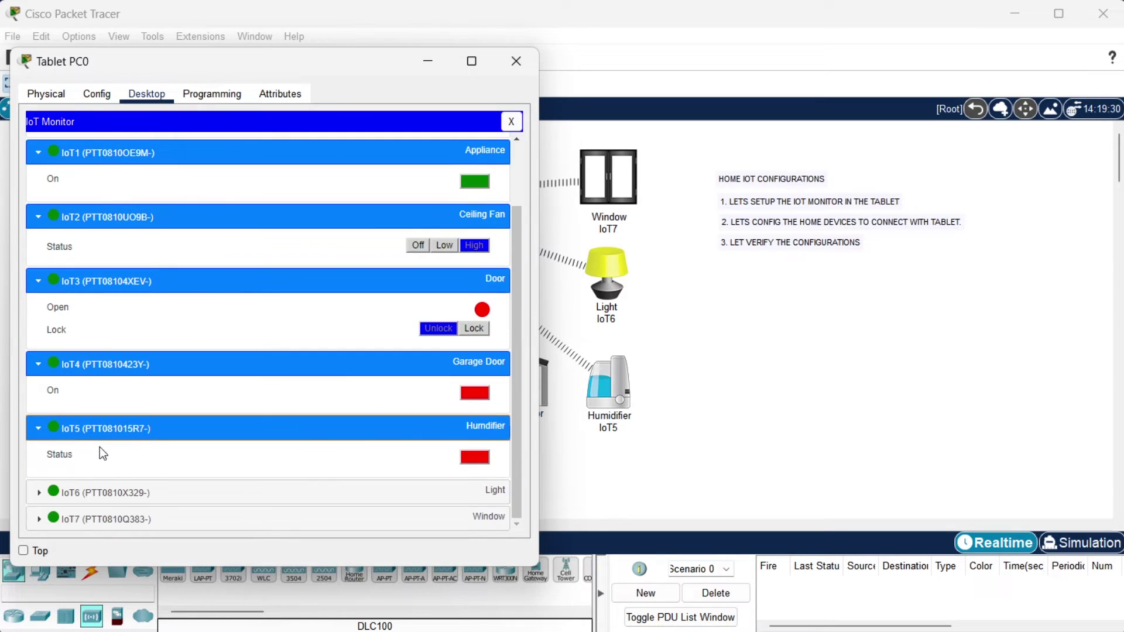
pyautogui.click(475, 457)
pyautogui.click(475, 457)
pyautogui.click(476, 457)
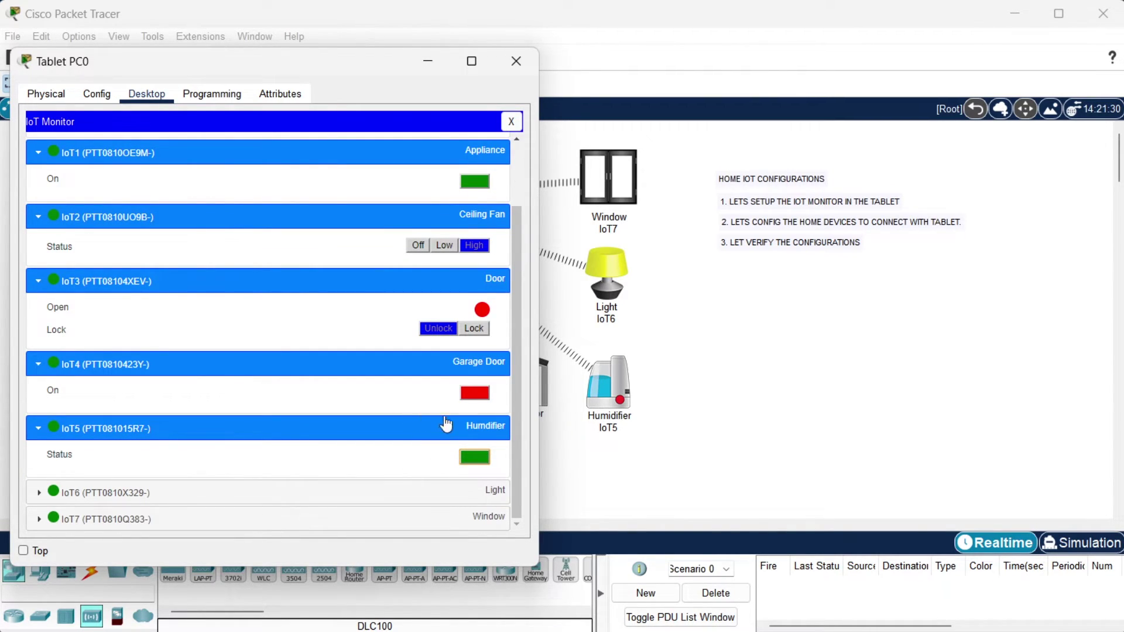
pyautogui.click(474, 393)
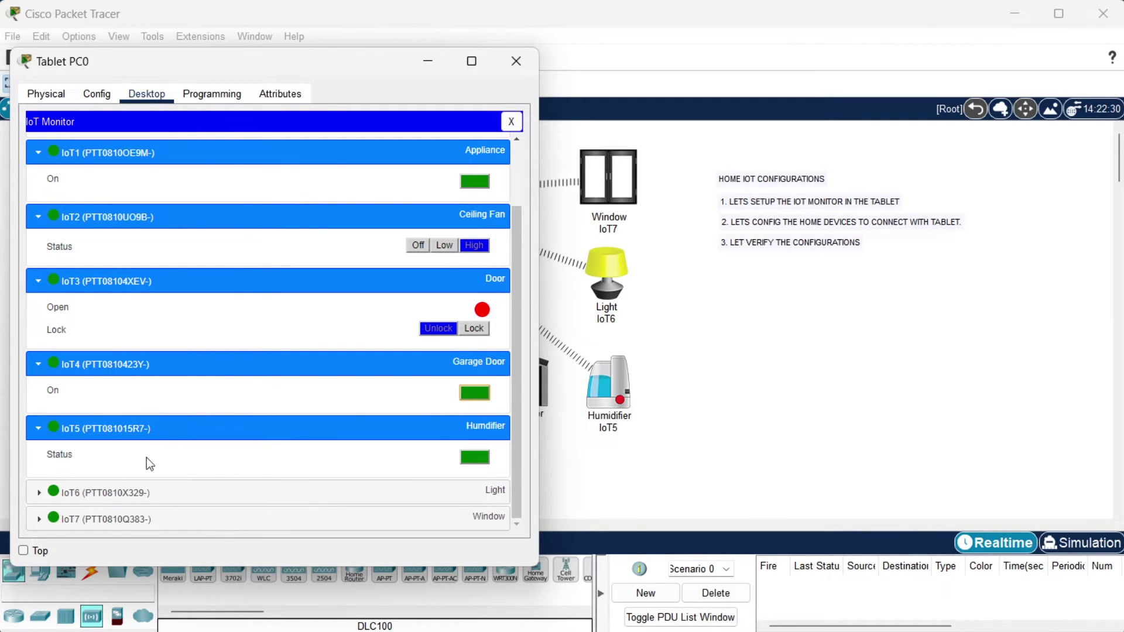
# Expand the Light entry and test the Dim status, finishing with the light set to On.
pyautogui.click(38, 494)
pyautogui.scroll(-1, 182, 444)
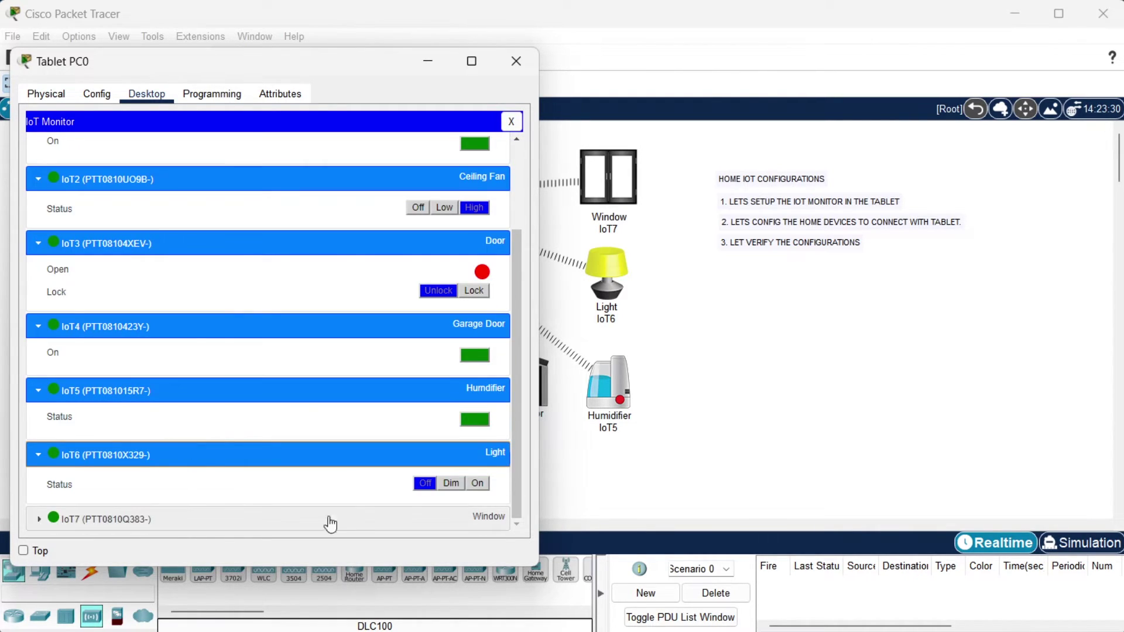
pyautogui.click(449, 485)
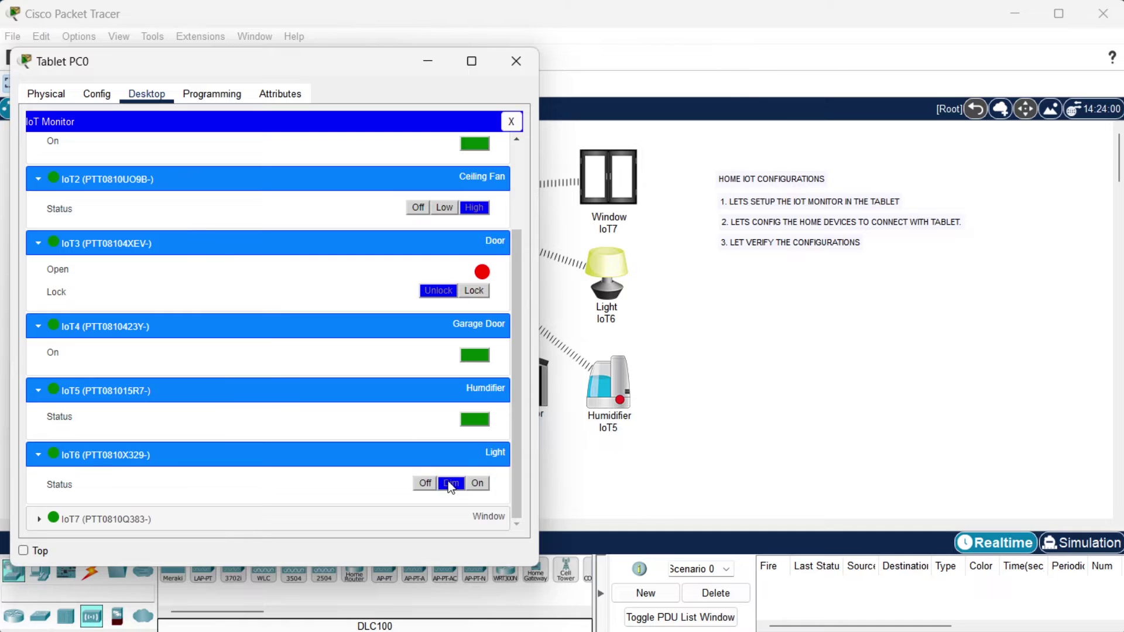
pyautogui.click(479, 484)
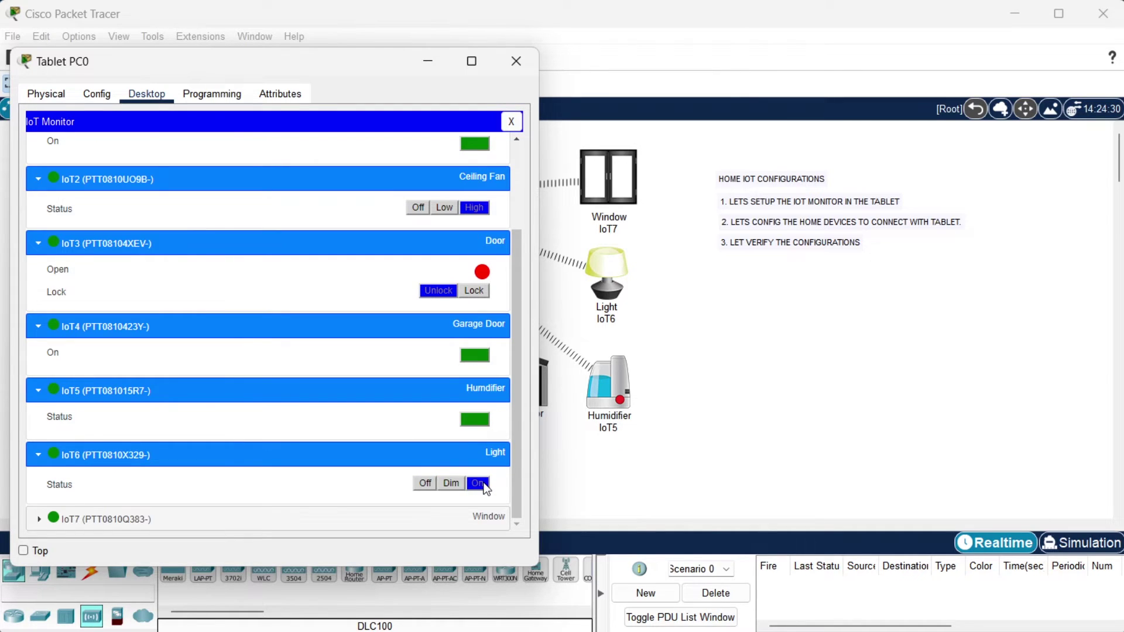
# Expand the Window entry and toggle the window on and off, leaving it on.
pyautogui.click(38, 519)
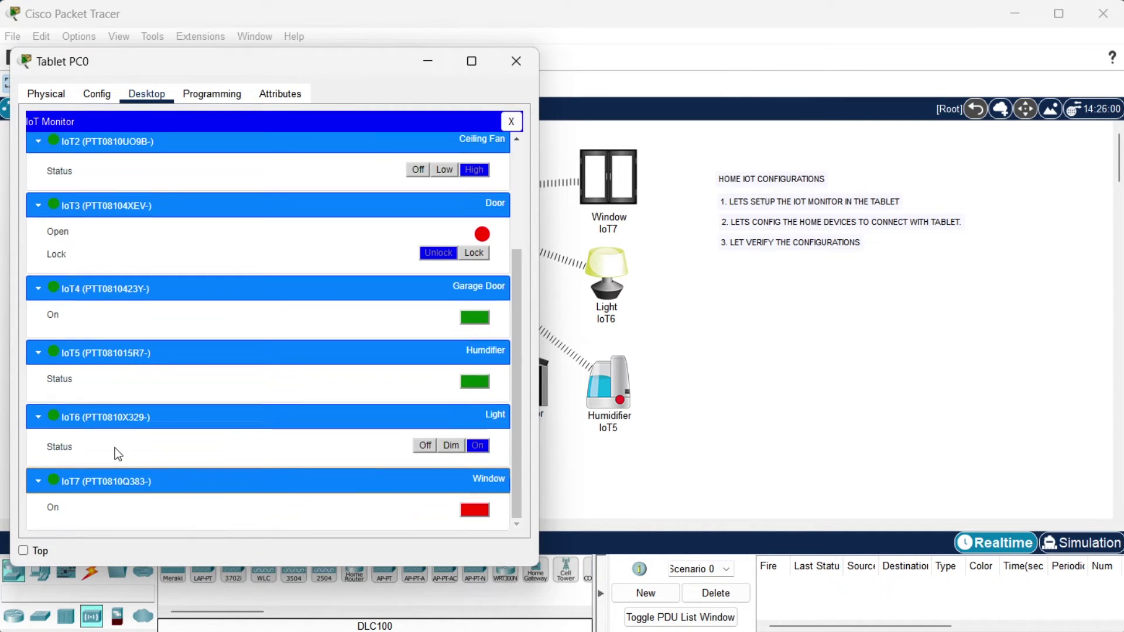
pyautogui.click(472, 514)
pyautogui.click(472, 514)
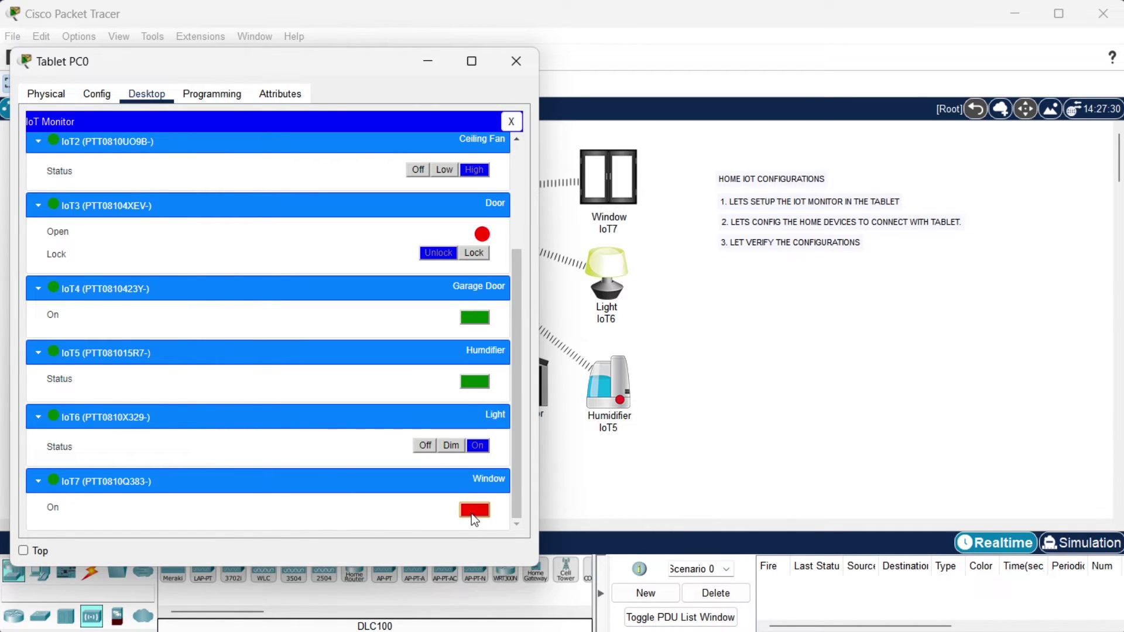
pyautogui.click(472, 514)
# Uncover the other home devices and switch off the Light, Humidifier, Garage Door and Window in the IoT Monitor.
pyautogui.moveTo(347, 65); pyautogui.dragTo(922, 64)
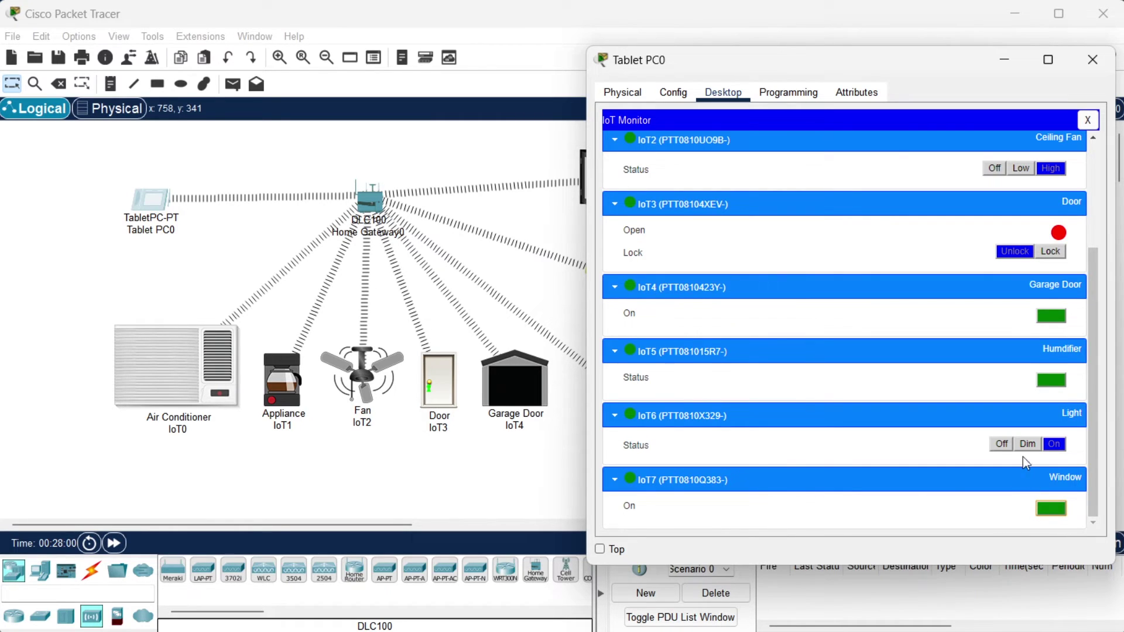
pyautogui.click(1002, 445)
pyautogui.click(1056, 378)
pyautogui.click(1064, 319)
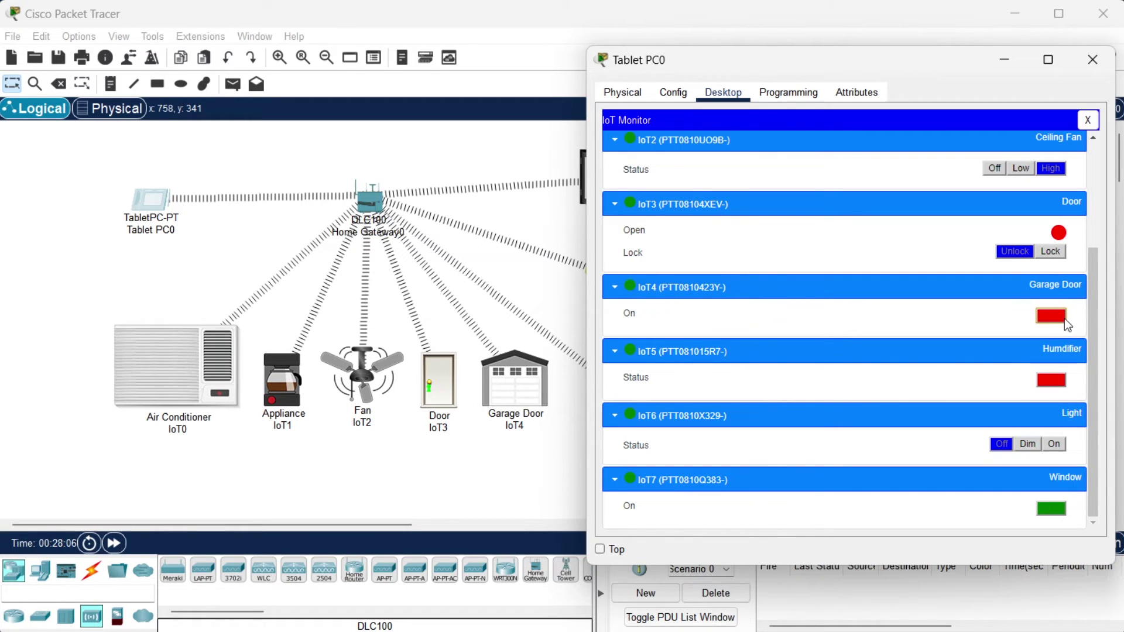
pyautogui.click(1048, 509)
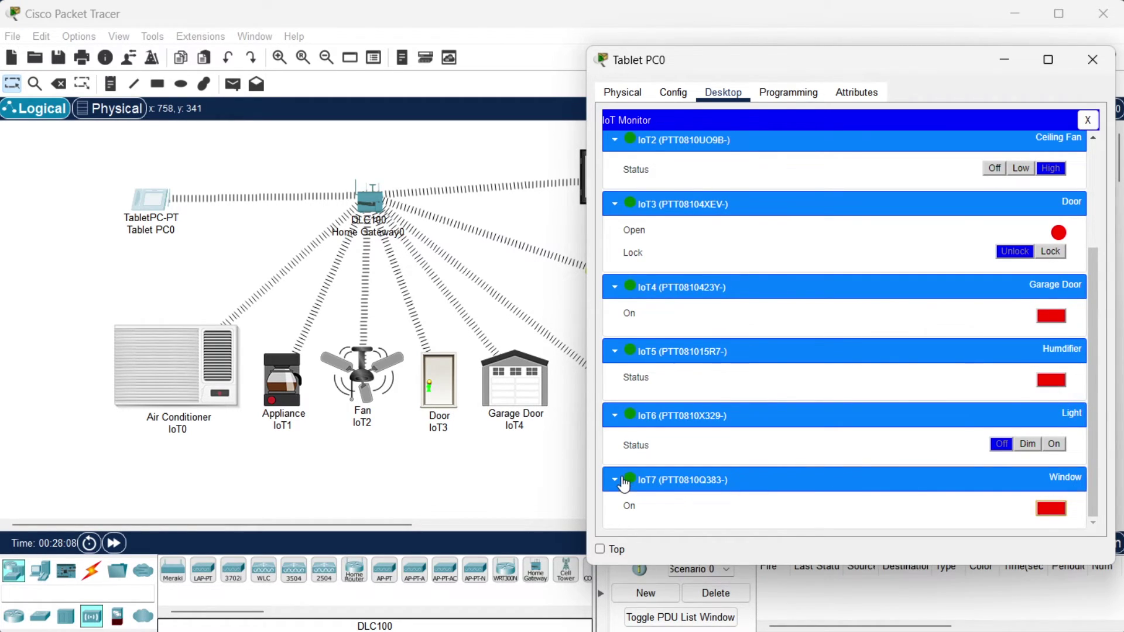
# Collapse the Window, Light, Humidifier and Garage Door entries, and set the Door to Lock before collapsing it too.
pyautogui.click(615, 480)
pyautogui.click(615, 454)
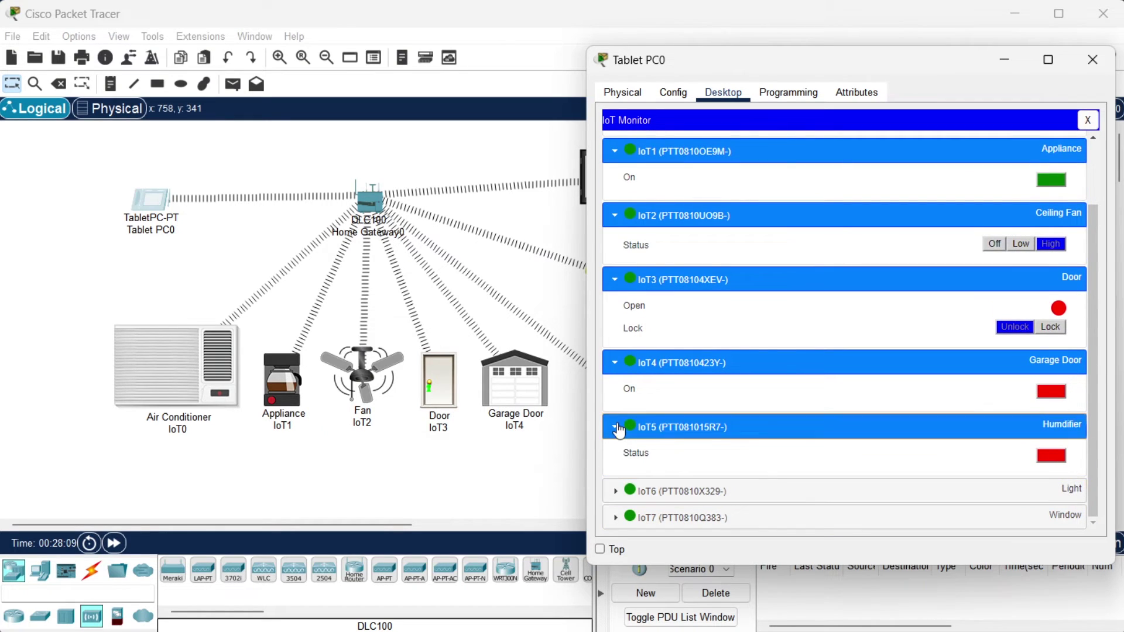
pyautogui.click(615, 430)
pyautogui.click(616, 400)
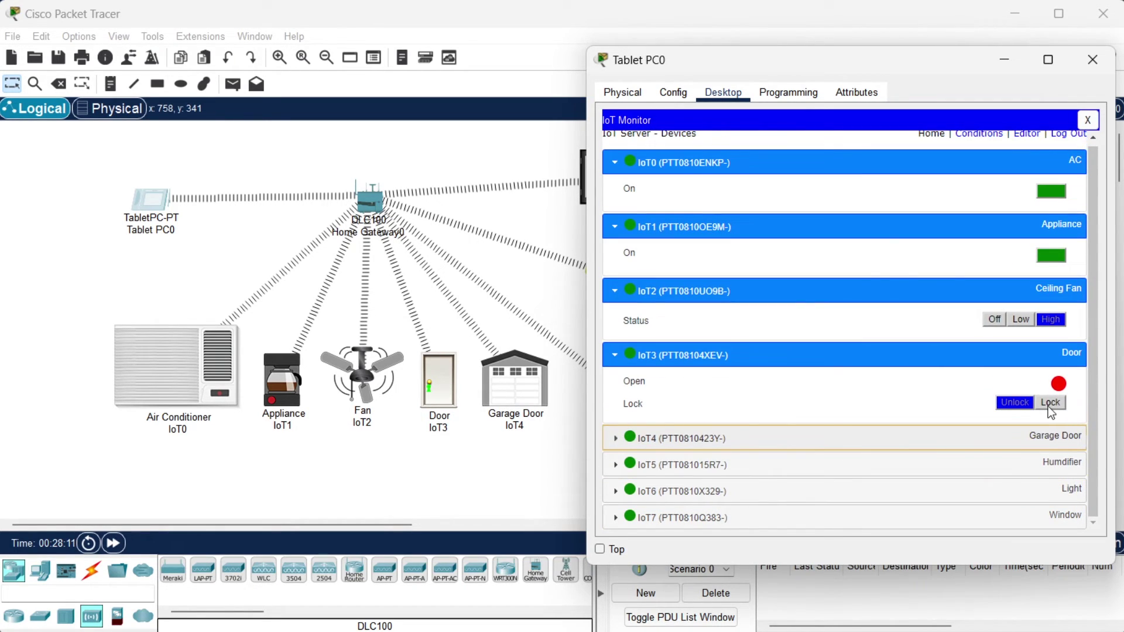
pyautogui.click(1049, 404)
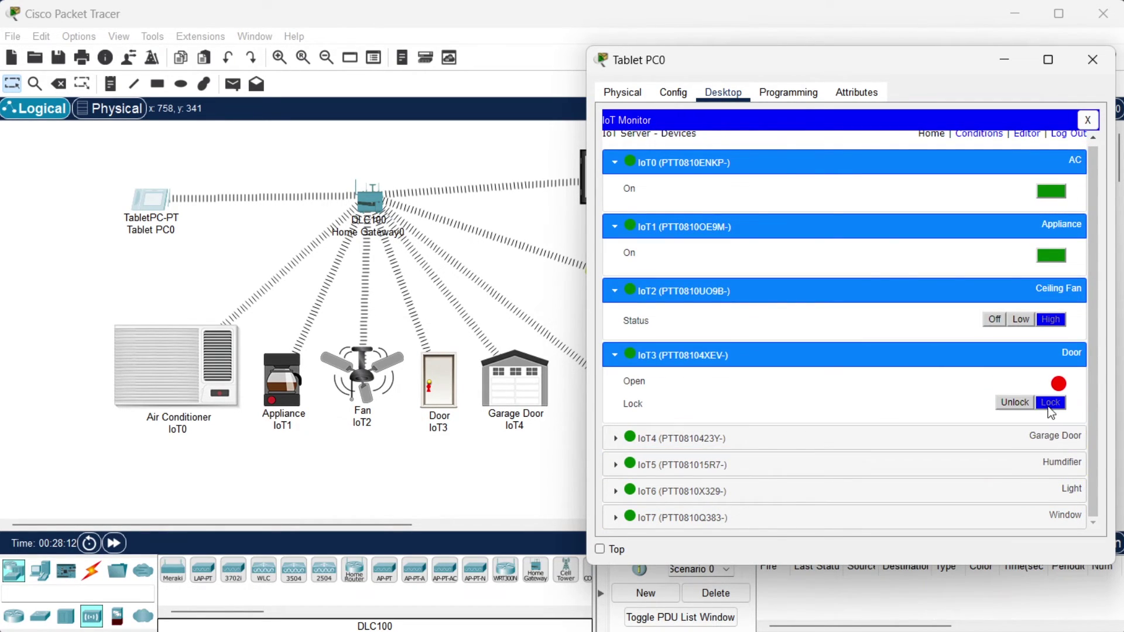
pyautogui.click(609, 361)
# Turn off the Ceiling Fan, Appliance and AC, collapsing each device's entry in the IoT Monitor.
pyautogui.click(1011, 323)
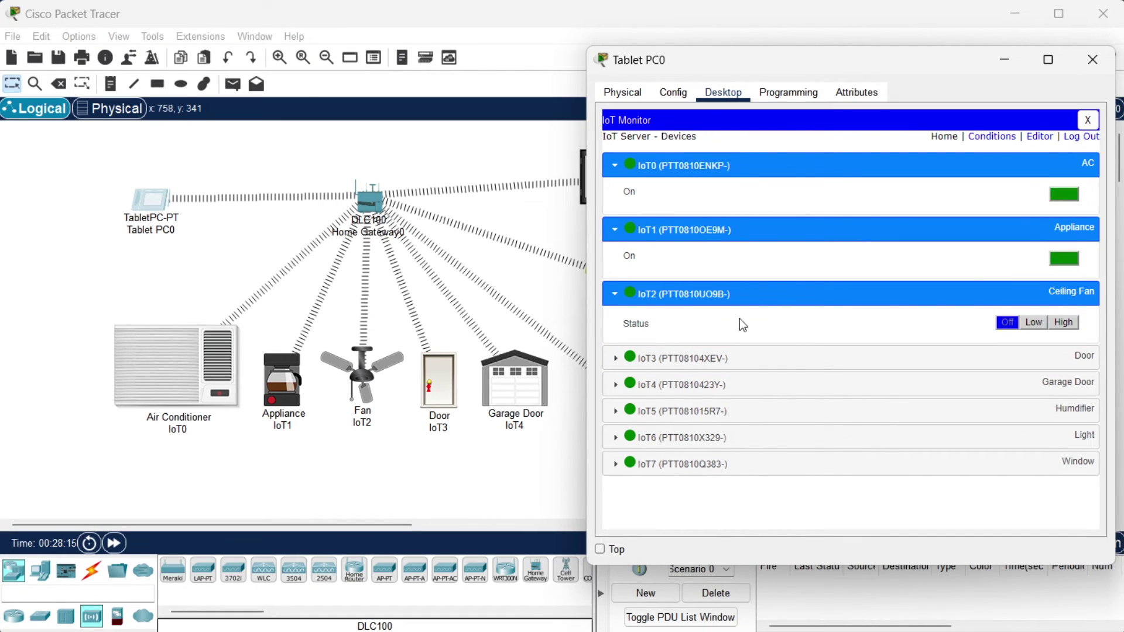
pyautogui.click(621, 294)
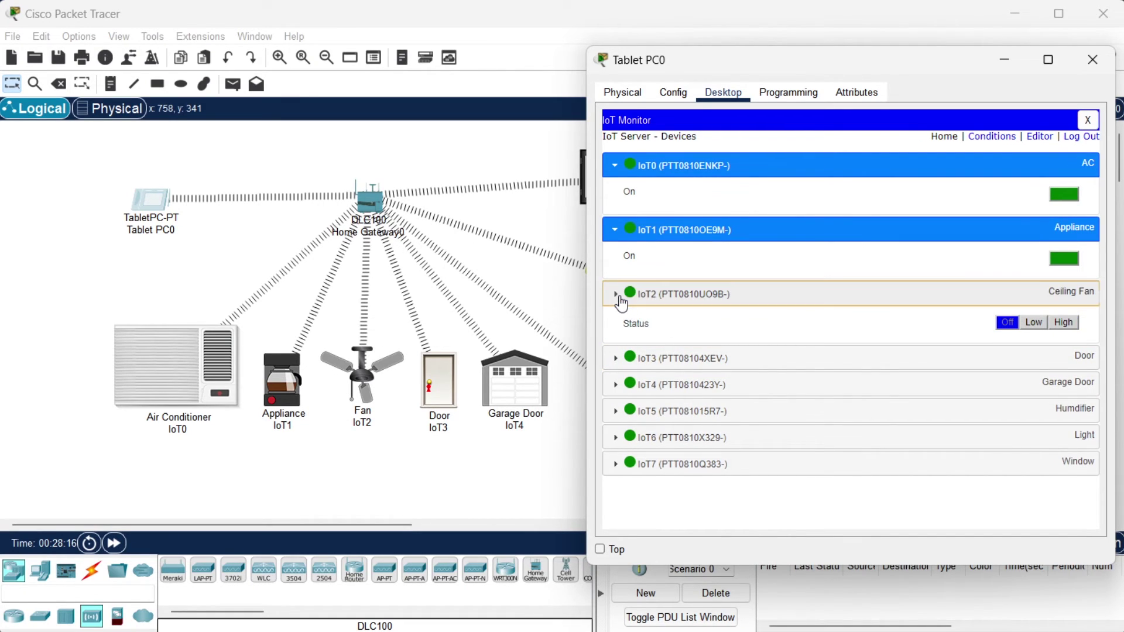
pyautogui.click(1065, 259)
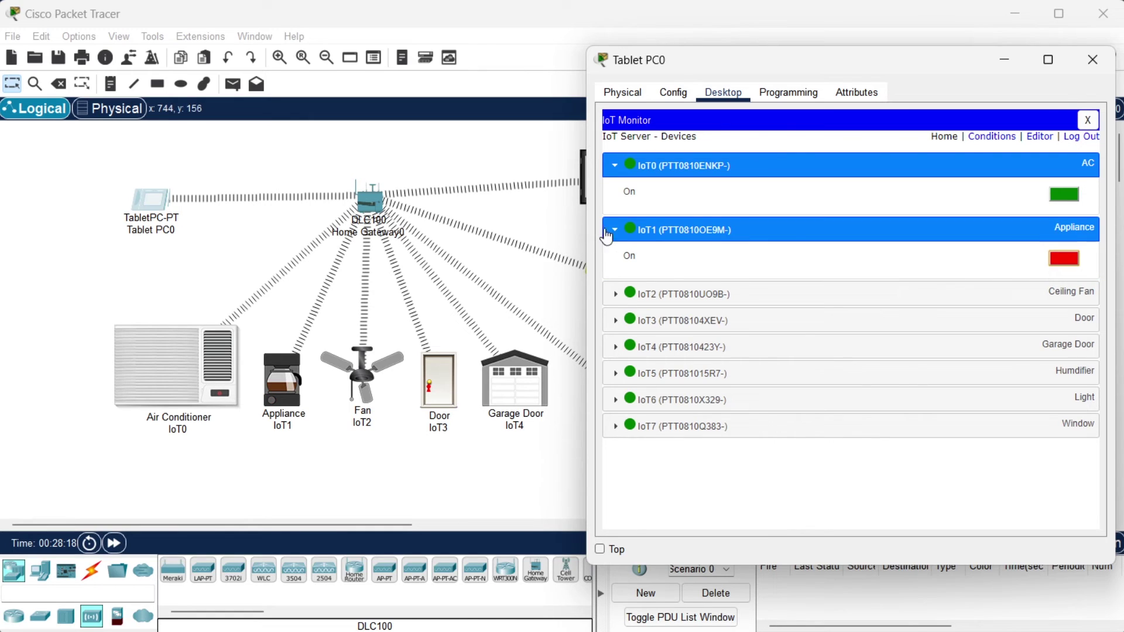
pyautogui.click(615, 231)
pyautogui.click(1054, 195)
pyautogui.click(609, 169)
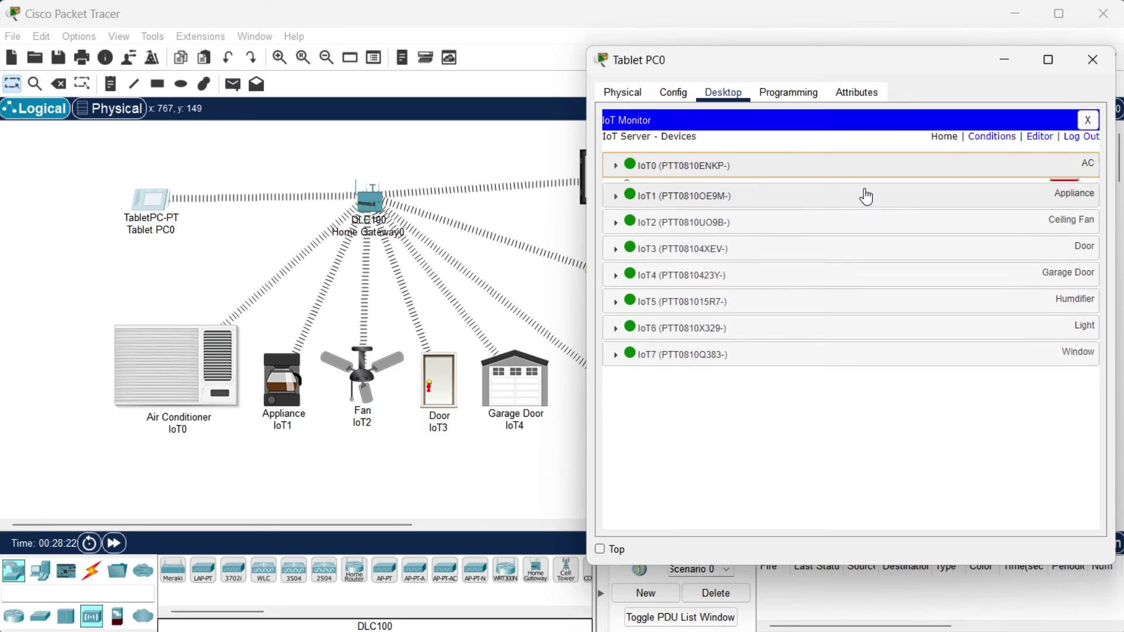
# Test logging out of the IoT Monitor and back in with the prefilled credentials, log out again and return to the topology.
pyautogui.click(1081, 137)
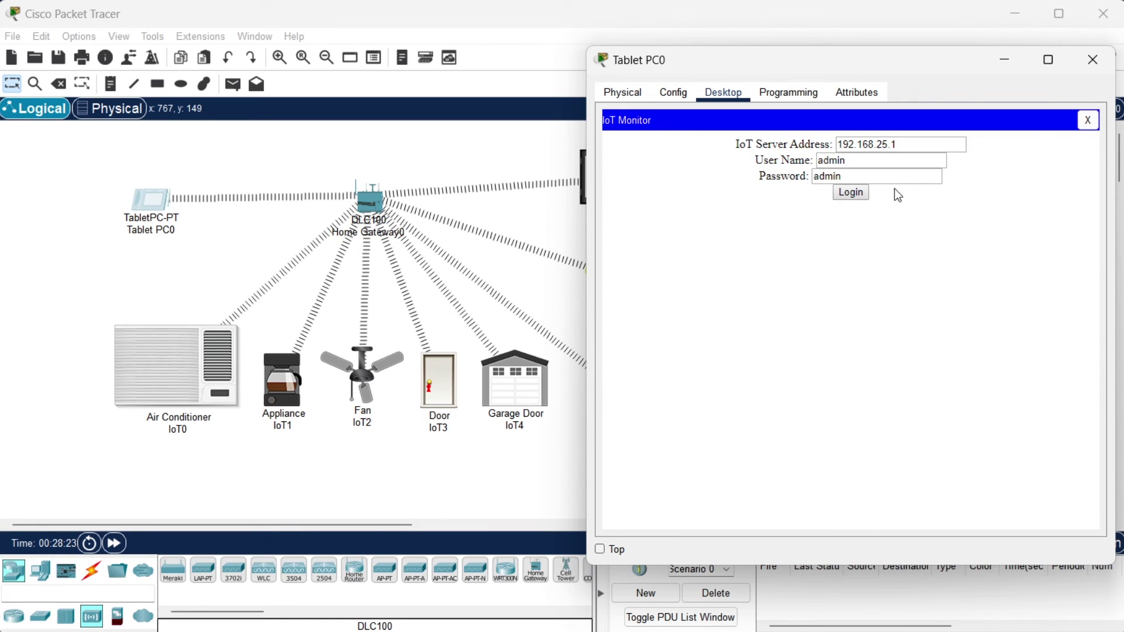
pyautogui.click(851, 192)
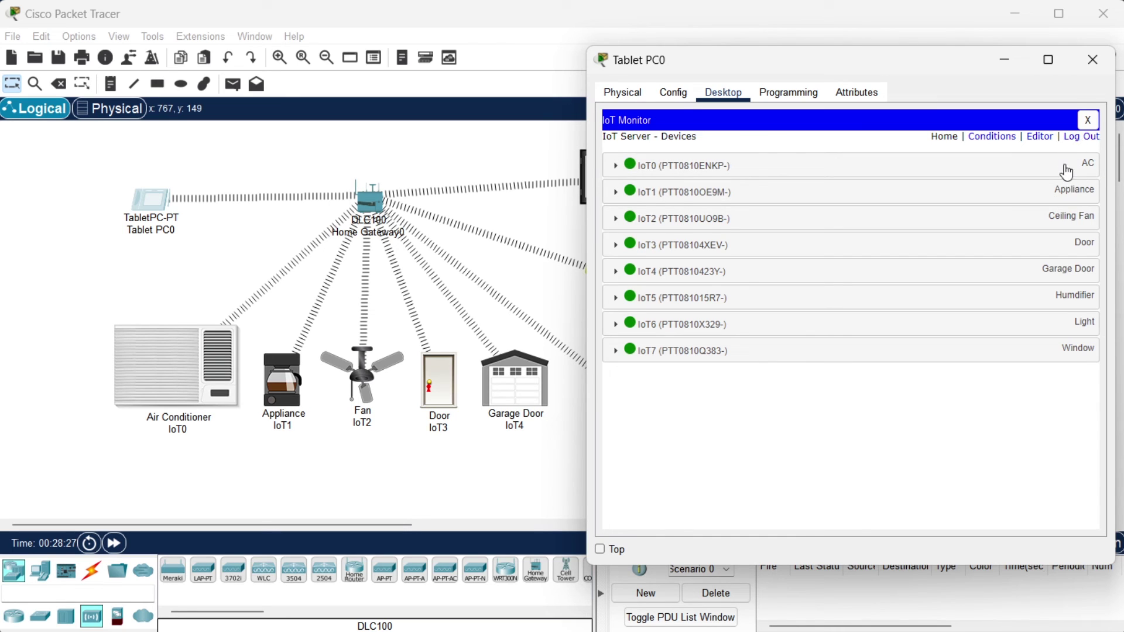
pyautogui.click(1080, 137)
pyautogui.click(548, 473)
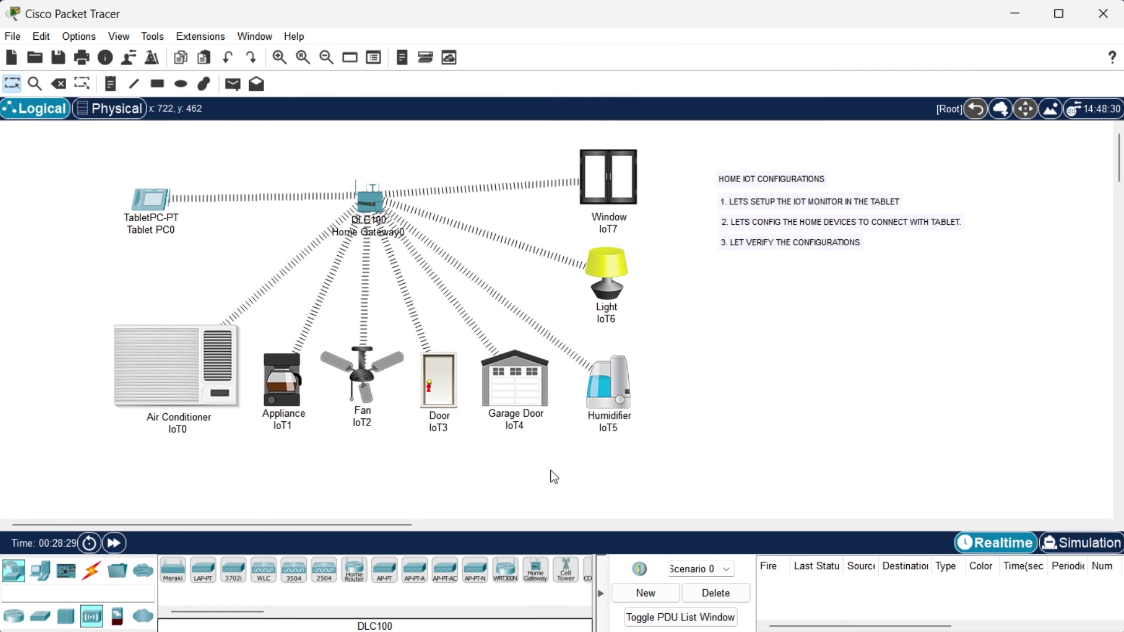